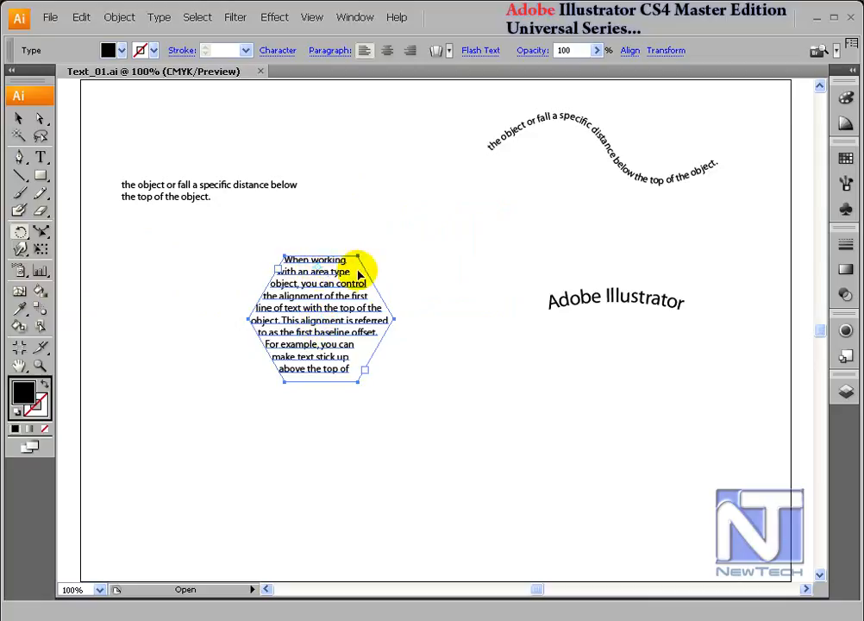
- Rotate the hexagonal area text slightly clockwise and turn the arched "Adobe Illustrator" path text so it reads upward
drag(374, 354, 407, 298)
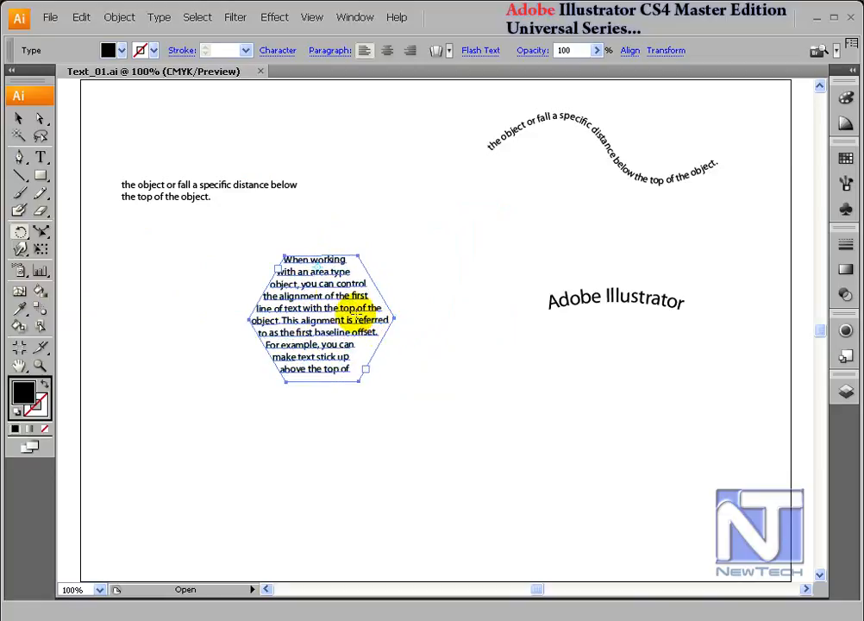
drag(365, 341, 399, 357)
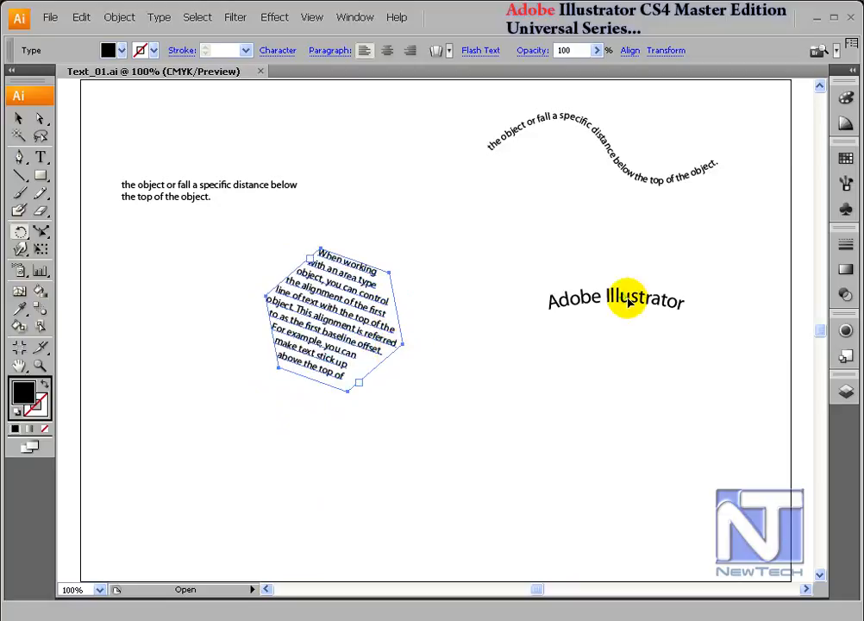
ctrl+click(669, 305)
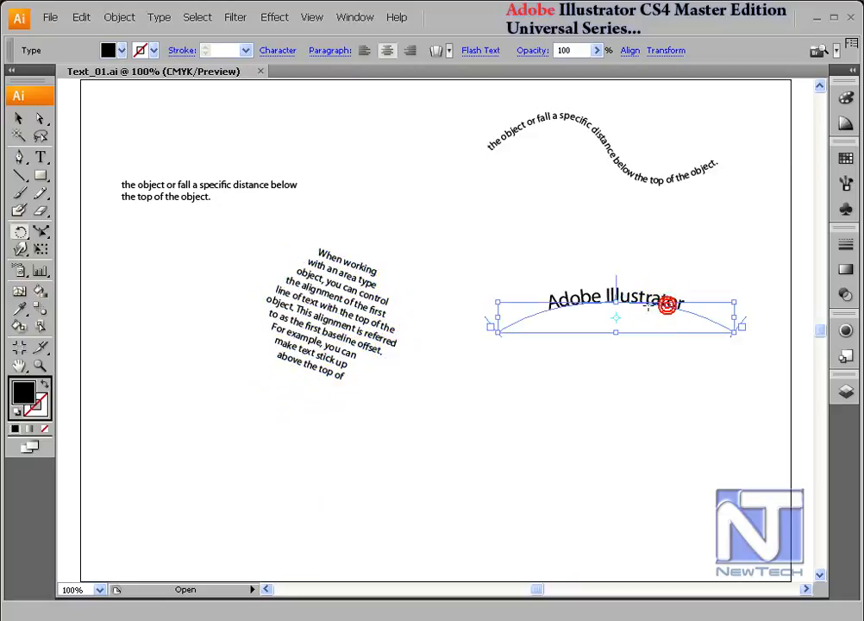
drag(670, 301, 613, 243)
- Try reflecting the hexagonal area text with the Reflect tool, and undo the reflection
drag(26, 240, 83, 259)
ctrl+click(328, 293)
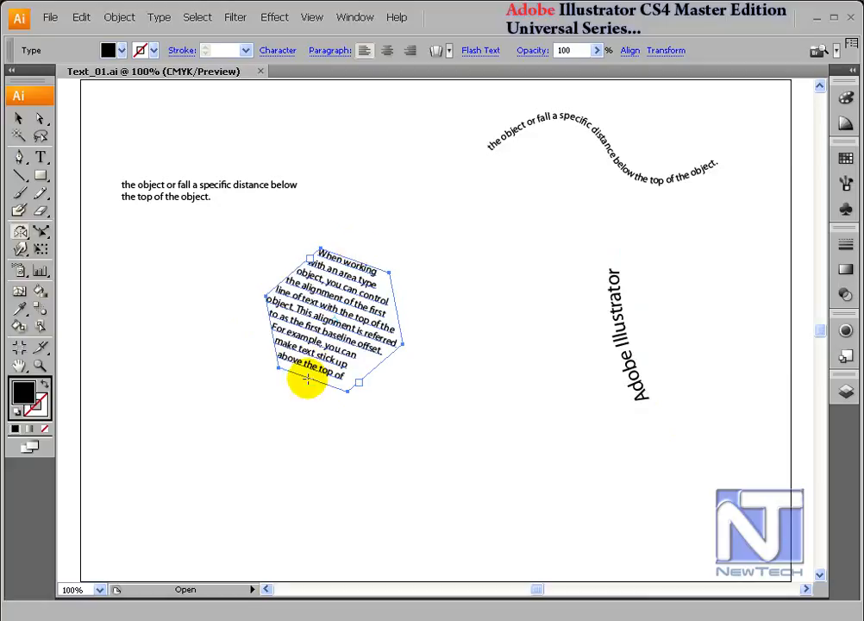
drag(314, 372, 389, 290)
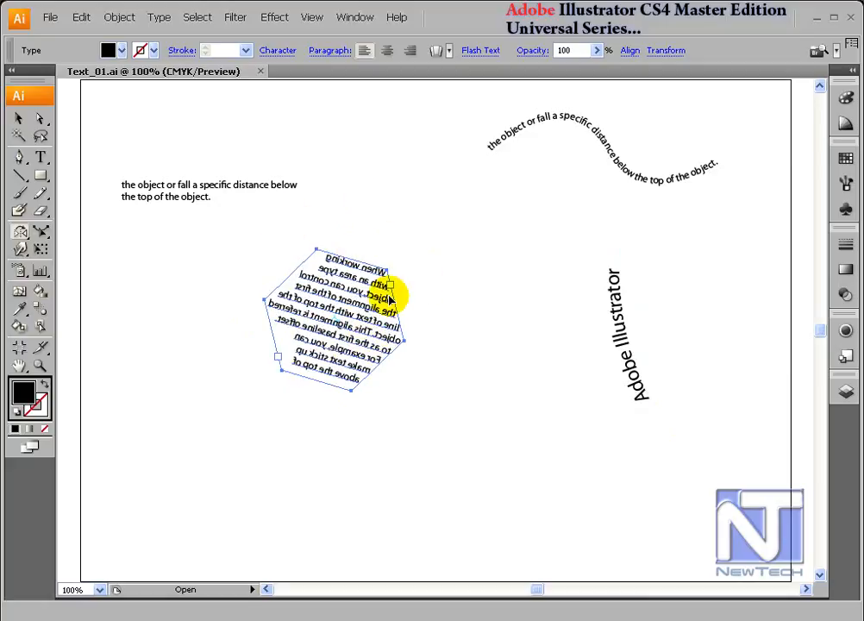
key(ctrl+z)
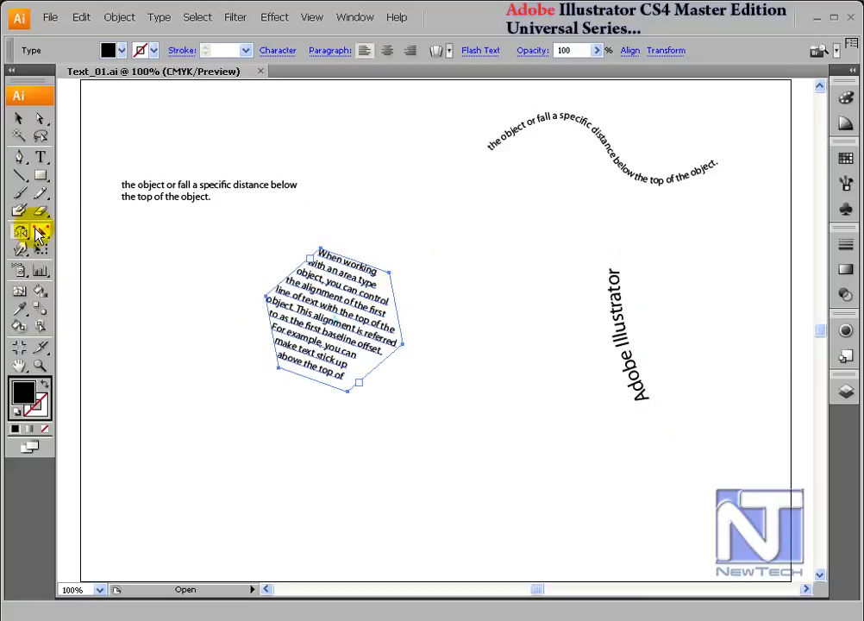
- Try resizing the hexagonal area text with the Scale tool, and undo the scaling
drag(38, 235, 79, 234)
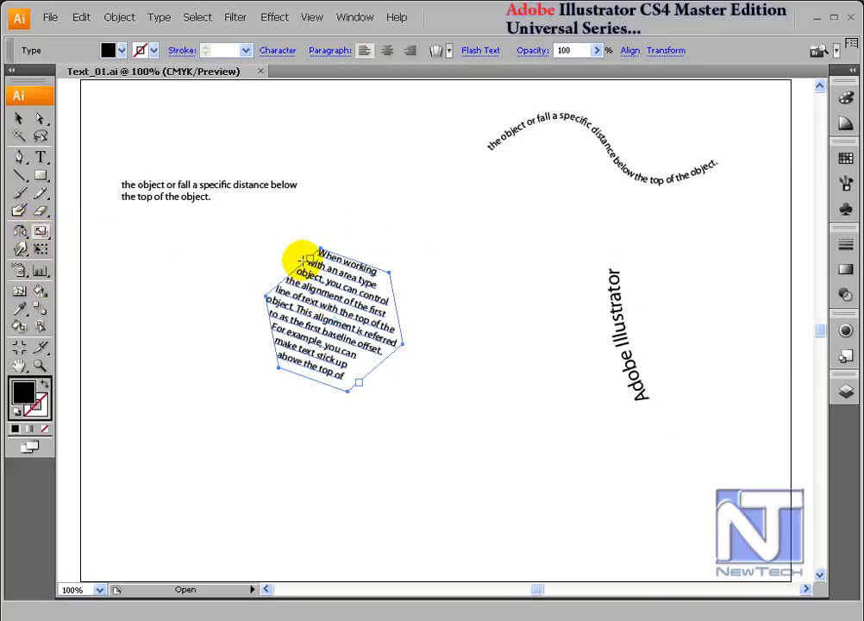
mouse_move(317, 249)
mouse_down()
mouse_move(328, 251)
mouse_move(323, 237)
mouse_move(291, 212)
mouse_move(287, 140)
mouse_move(318, 224)
mouse_move(282, 272)
mouse_move(291, 233)
mouse_move(276, 160)
mouse_move(201, 121)
mouse_move(158, 84)
mouse_move(139, 49)
mouse_move(226, 201)
mouse_move(328, 256)
mouse_move(307, 256)
mouse_up()
key(ctrl+z)
- Try the Shear tool on the hexagonal area text, undo it, and shear the "Adobe Illustrator" path text
drag(41, 238, 90, 255)
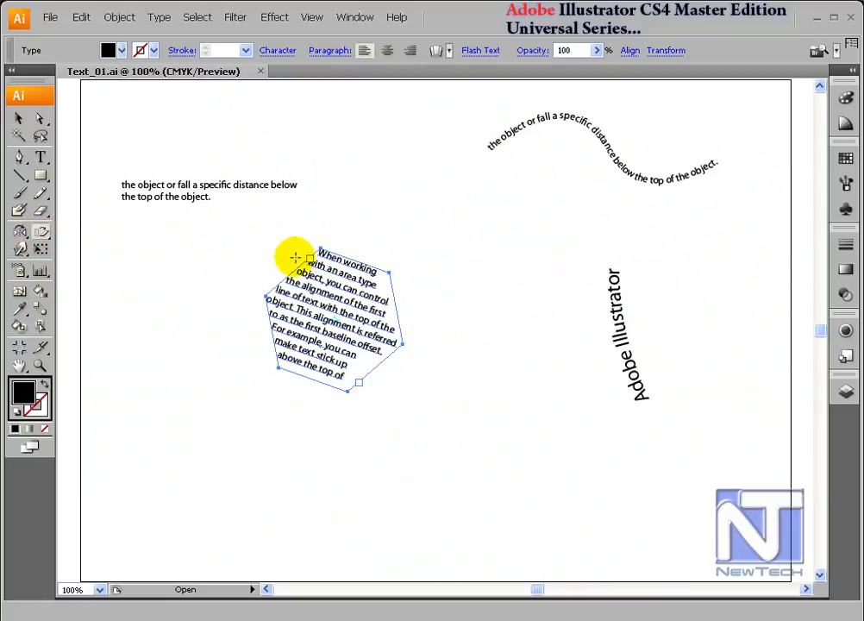
drag(326, 260, 474, 271)
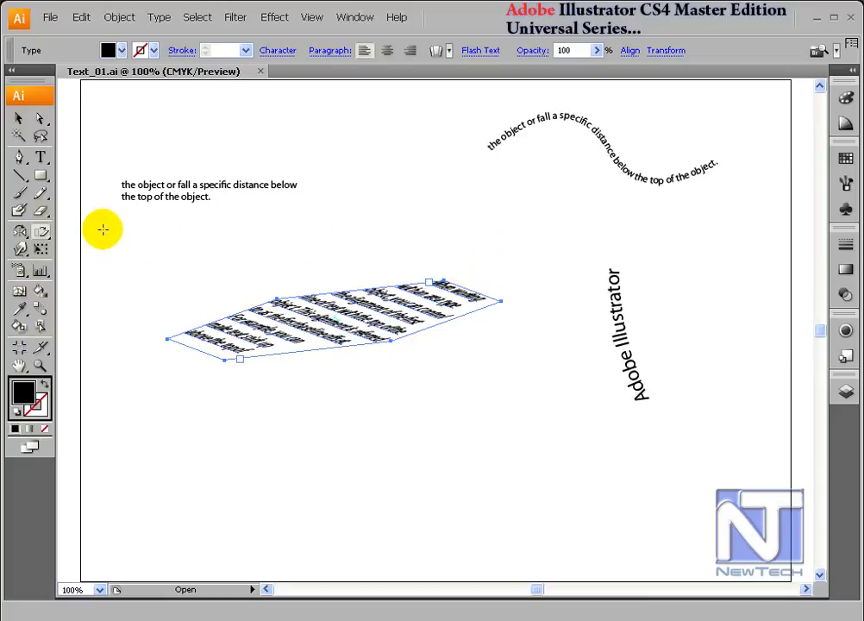
key(ctrl+z)
ctrl+click(617, 327)
drag(630, 271, 690, 316)
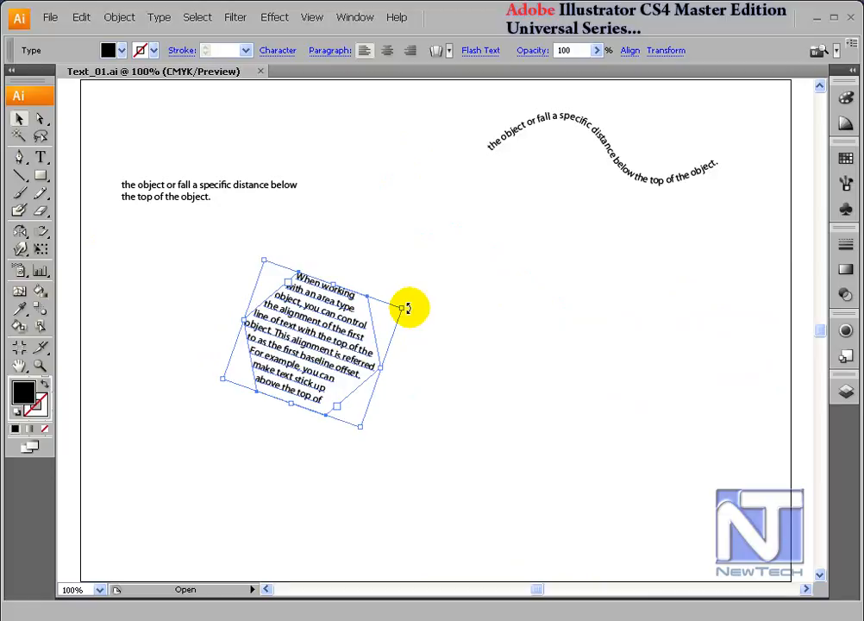
- Rotate and enlarge the frame of the hexagonal area text using its bounding box
drag(408, 308, 426, 380)
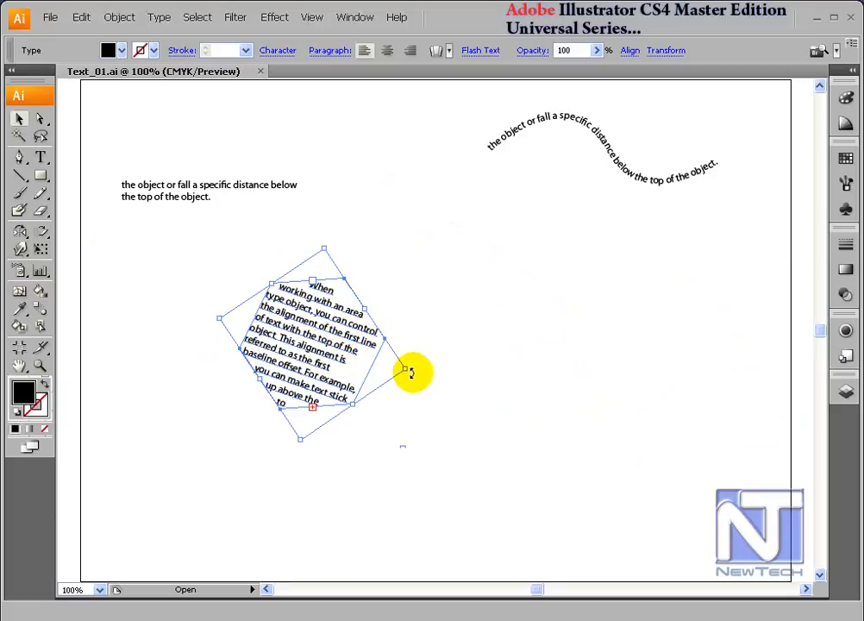
drag(412, 373, 252, 273)
drag(375, 418, 439, 475)
drag(443, 276, 496, 494)
- Make an upside-down copy of the hexagonal area text by rotating a duplicate about its centre with the Rotate tool
drag(19, 231, 47, 231)
drag(383, 278, 423, 315)
drag(449, 374, 324, 440)
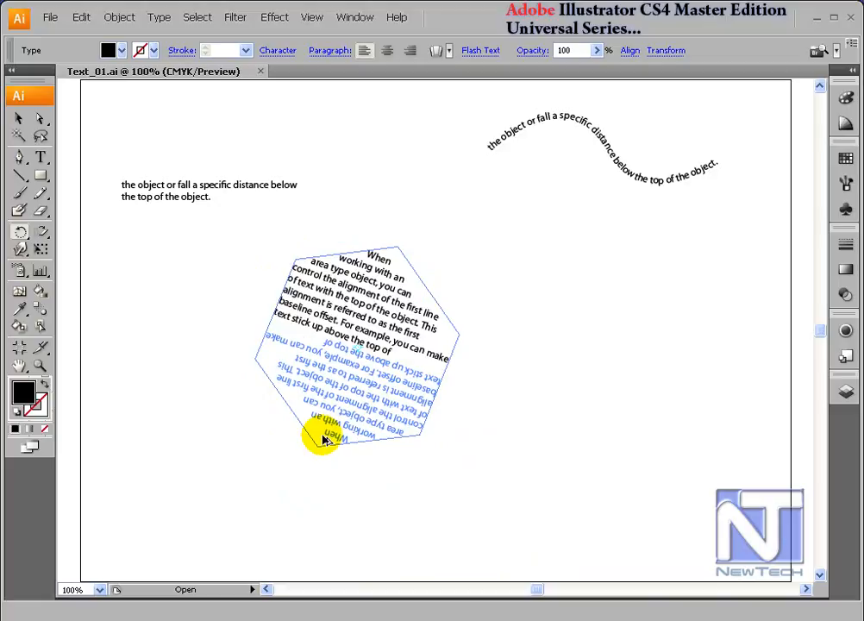
drag(324, 440, 325, 436)
key(ctrl+z)
drag(397, 249, 312, 443)
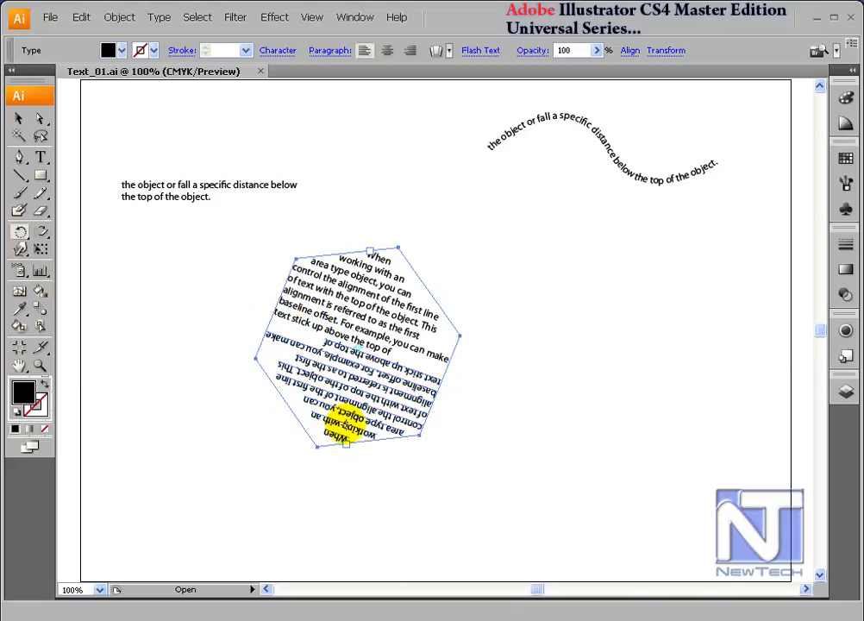
click(21, 122)
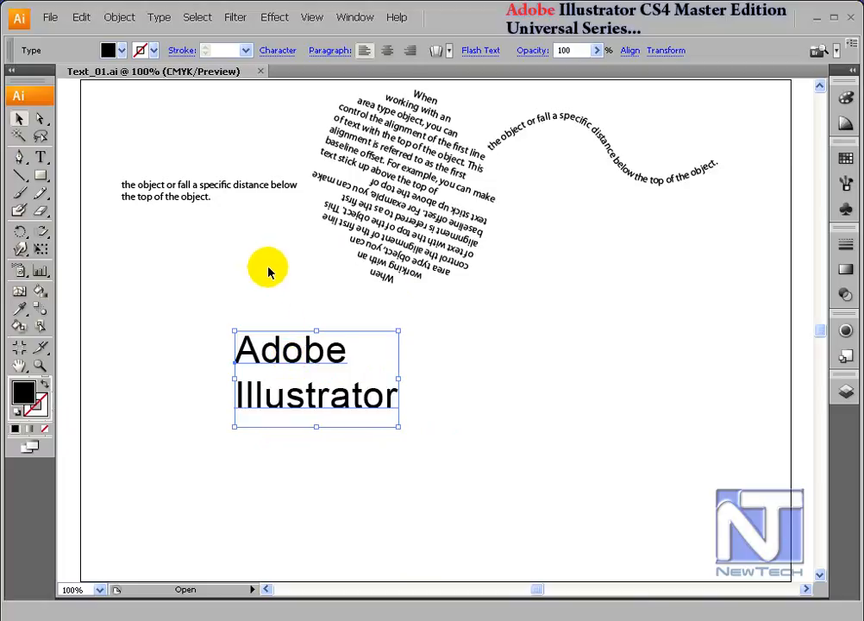
- Display the Character panel for the two-line "Adobe Illustrator" text and place it clear of that text
click(281, 51)
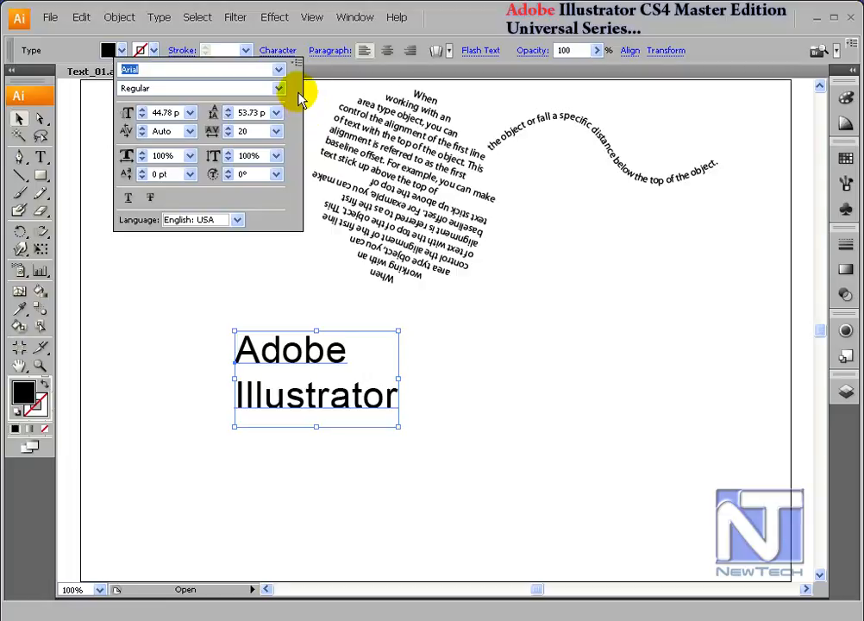
click(357, 19)
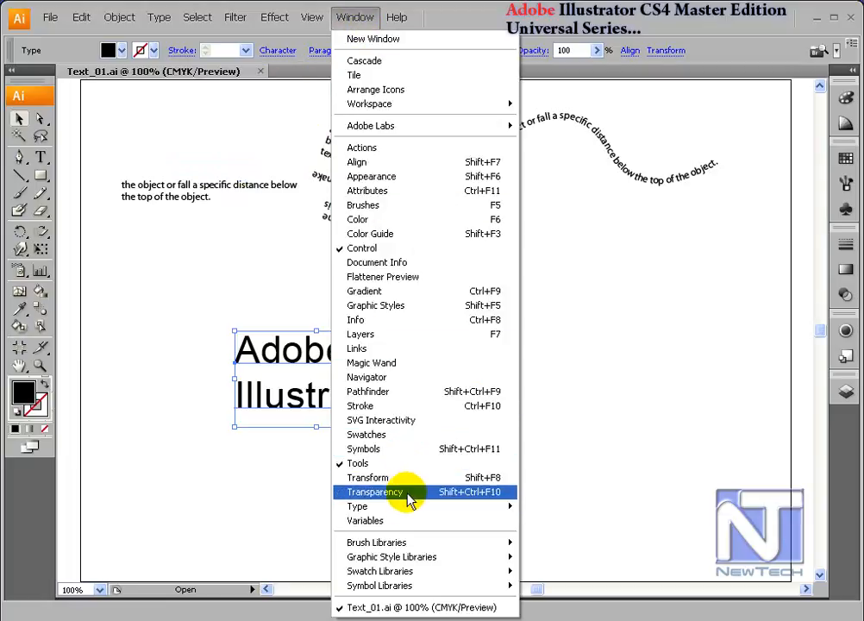
mouse_move(410, 507)
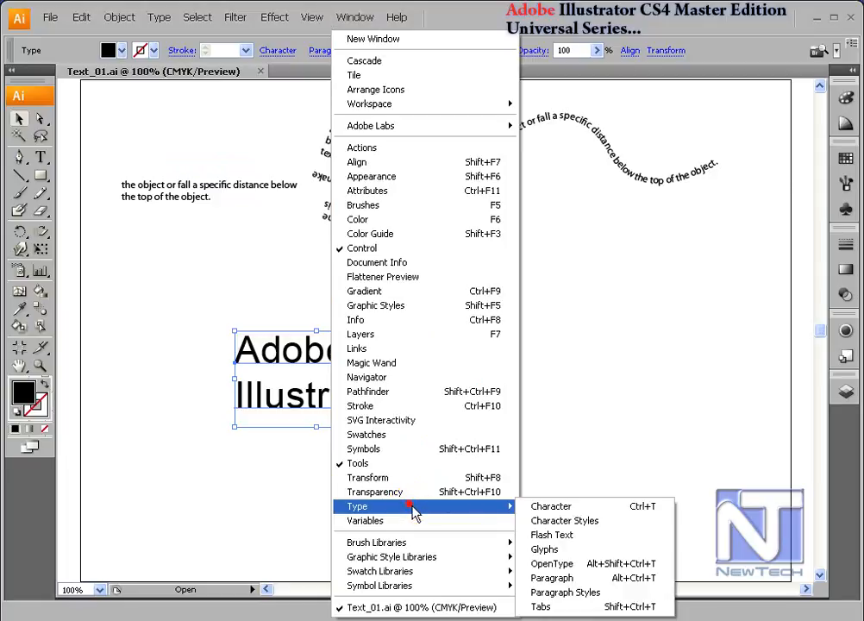
click(614, 508)
drag(102, 97, 117, 115)
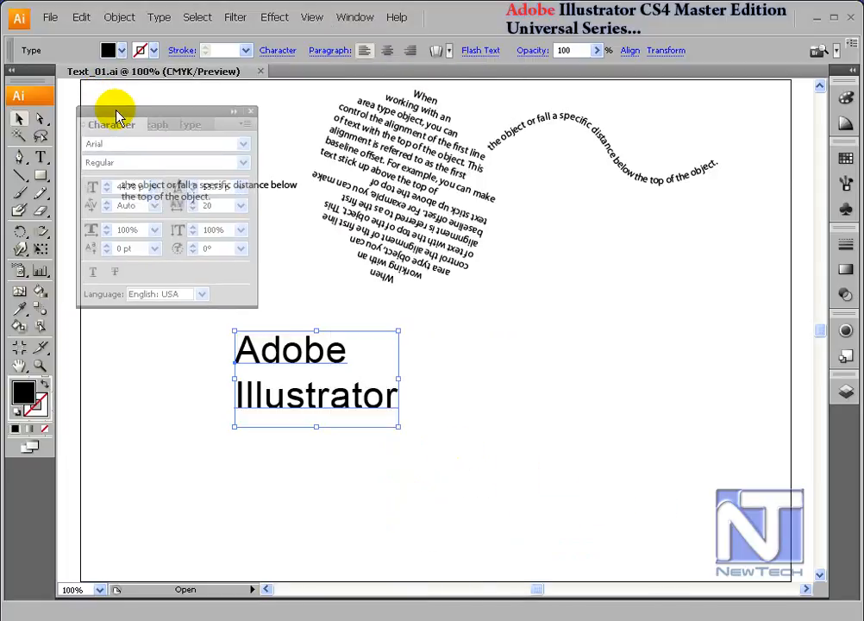
- Set the font of the "Adobe Illustrator" text to Myriad Pro in the Italic style
click(245, 143)
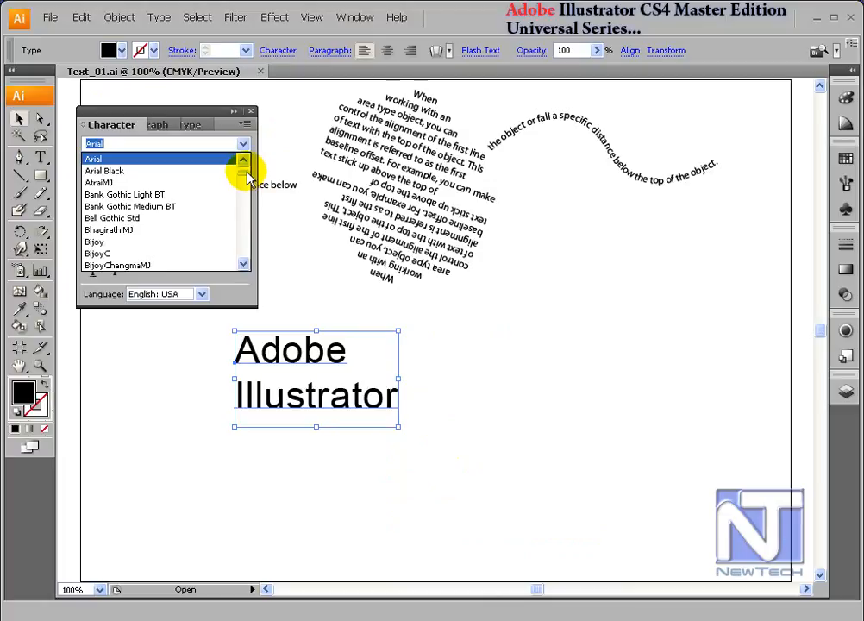
drag(247, 175, 252, 148)
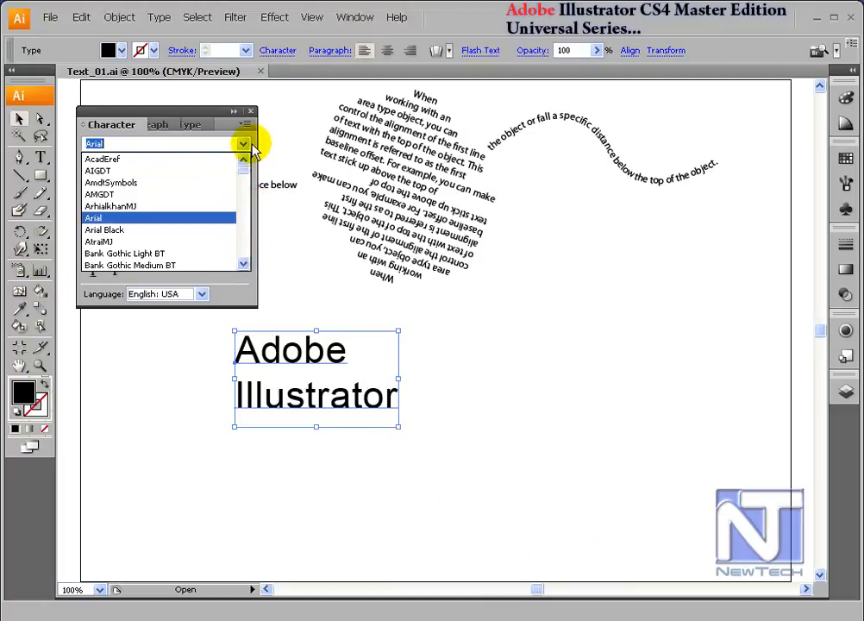
click(250, 142)
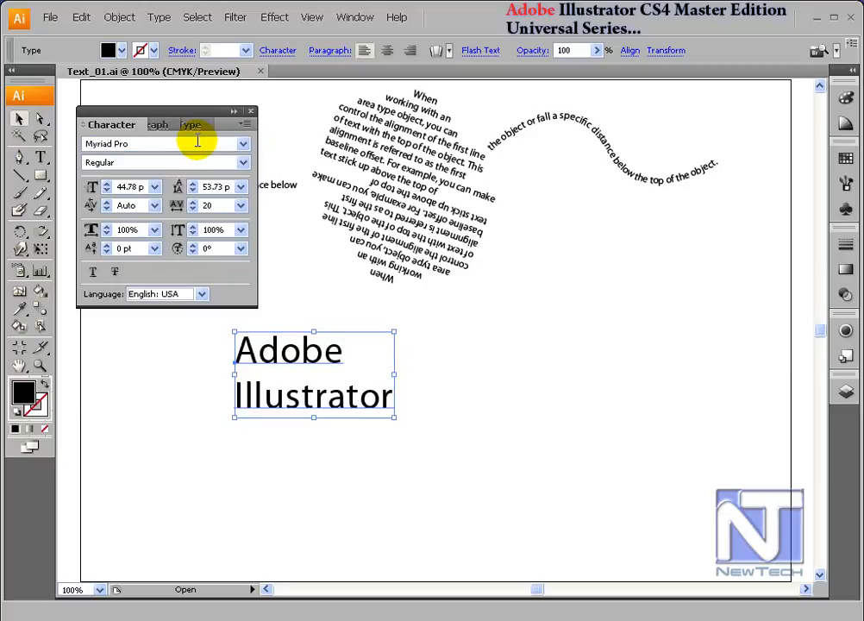
click(244, 164)
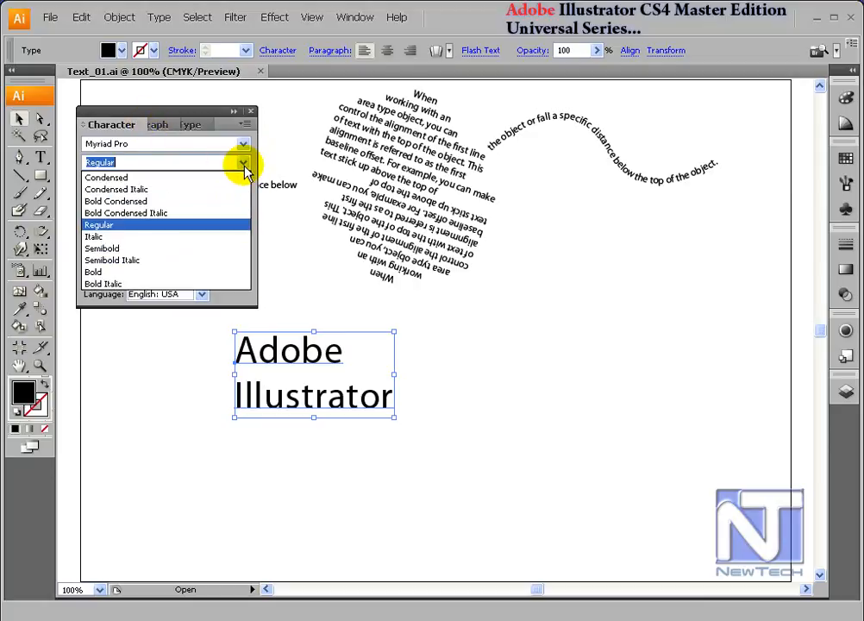
click(110, 237)
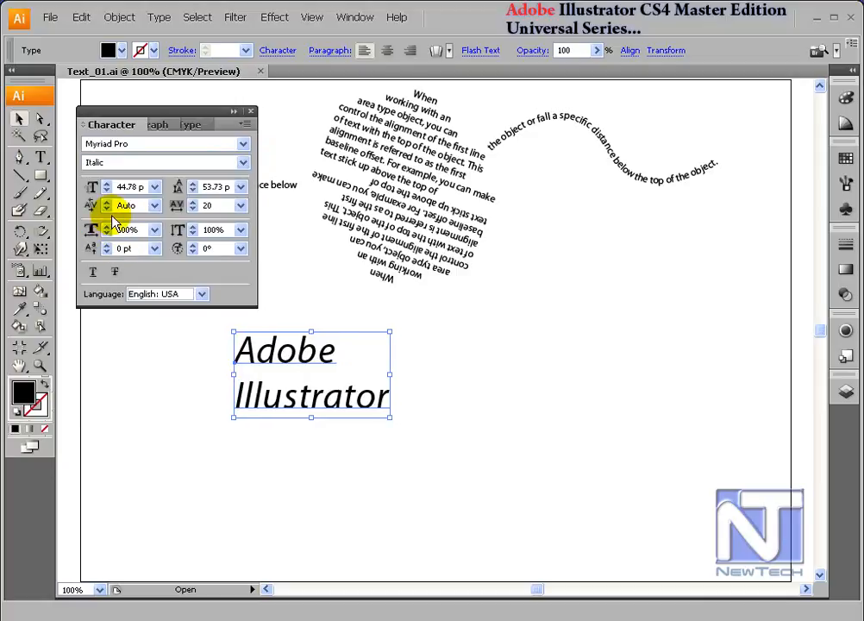
- Try font sizes of 18 pt and 24 pt on the "Adobe Illustrator" text, and set it to 60 pt
click(156, 189)
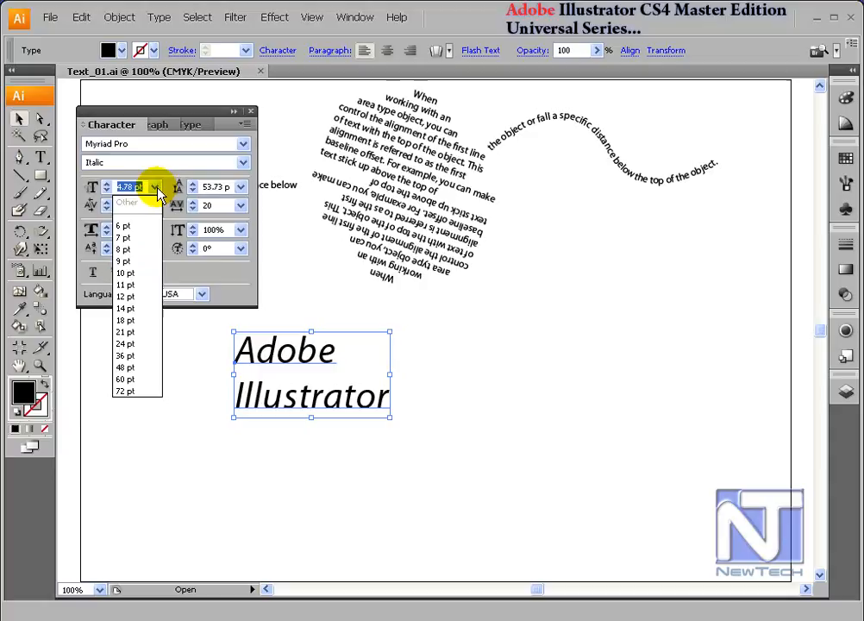
click(123, 320)
click(156, 189)
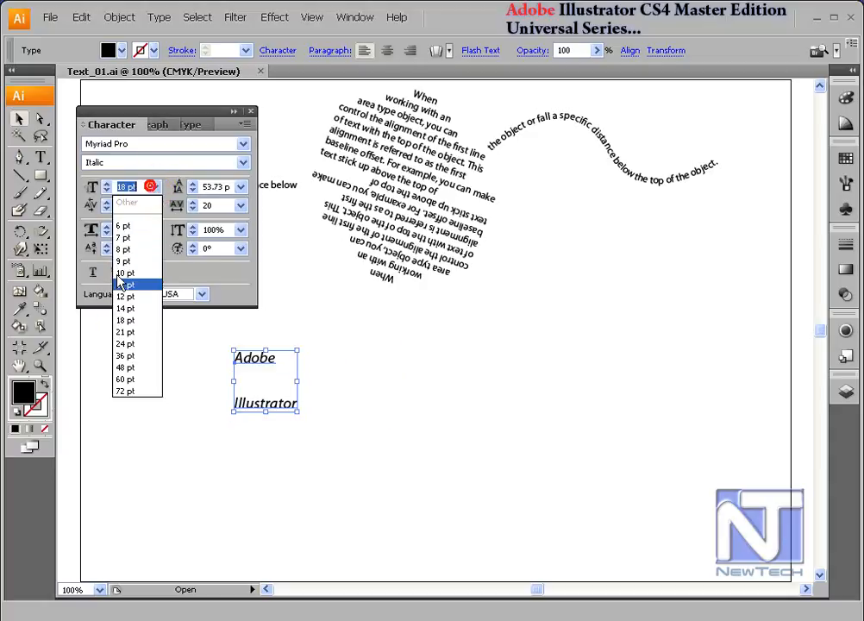
click(128, 345)
click(156, 188)
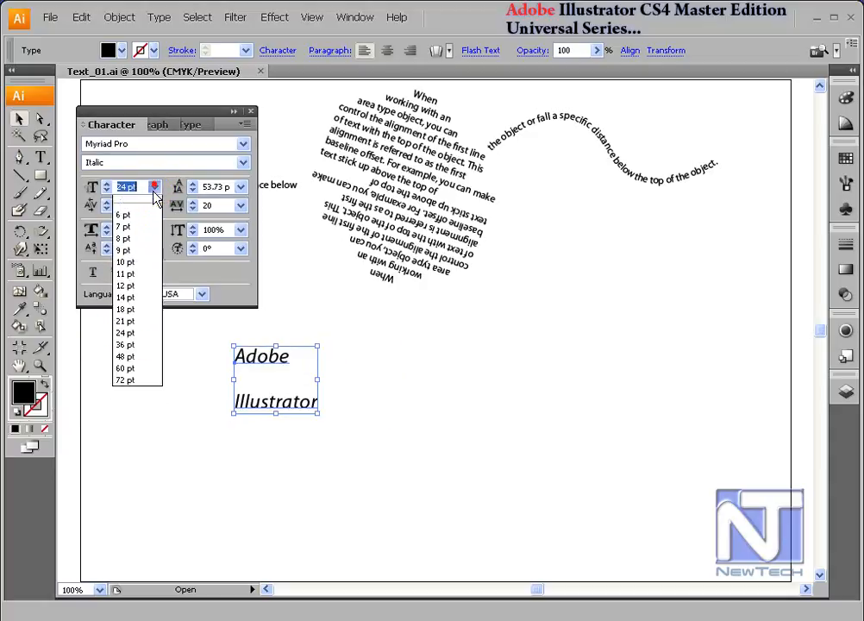
click(122, 379)
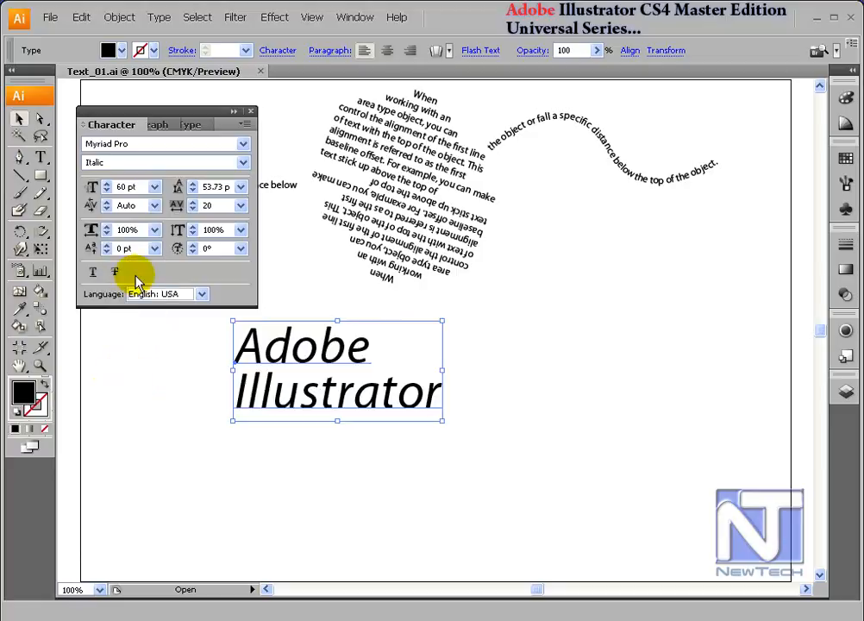
- Try a leading of 36 pt on the "Adobe Illustrator" text, and set it to 40 pt
click(241, 188)
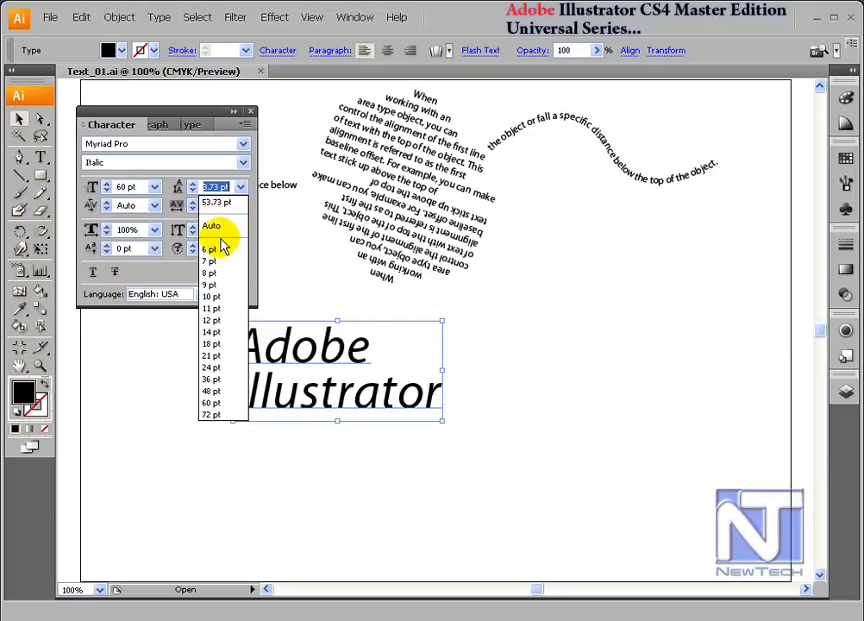
click(228, 381)
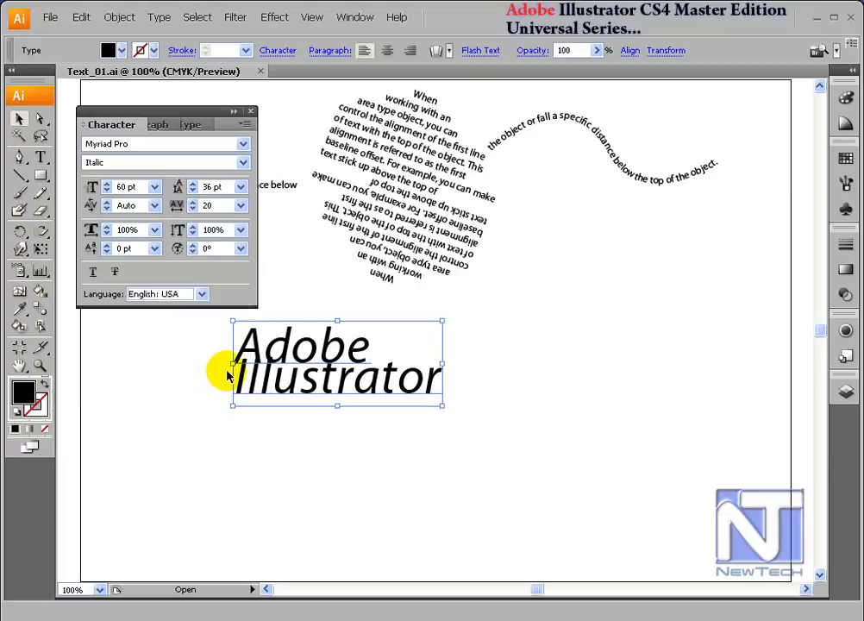
double_click(226, 186)
text(40)
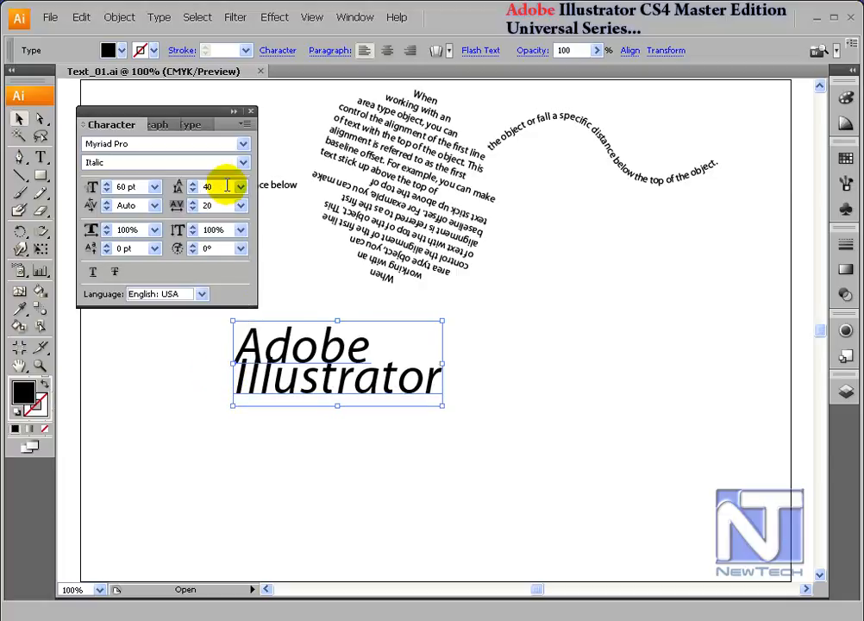
key(Return)
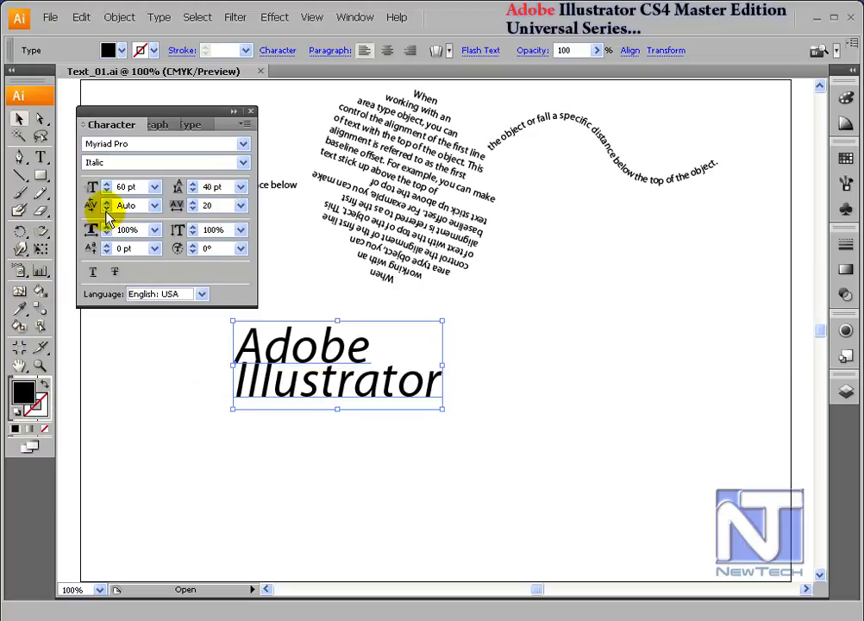
- Try kerning values of 200 and -100 between the "A" and "d" of "Adobe", and set the kerning to Auto
double_click(243, 356)
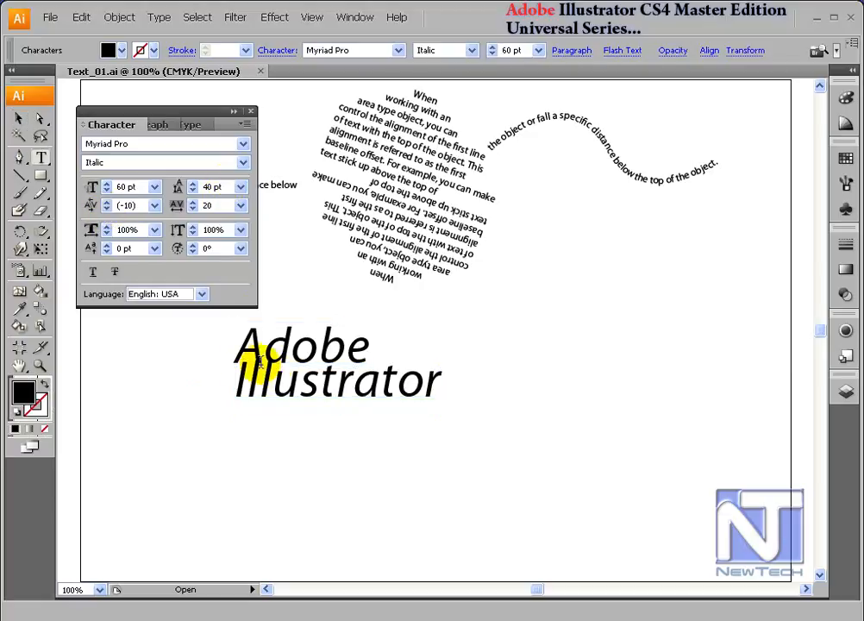
click(155, 205)
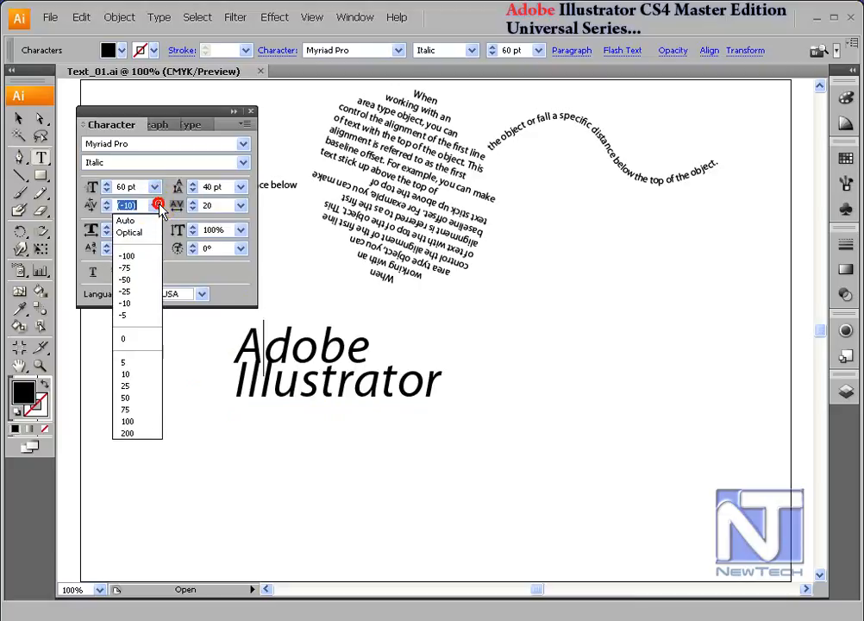
click(135, 432)
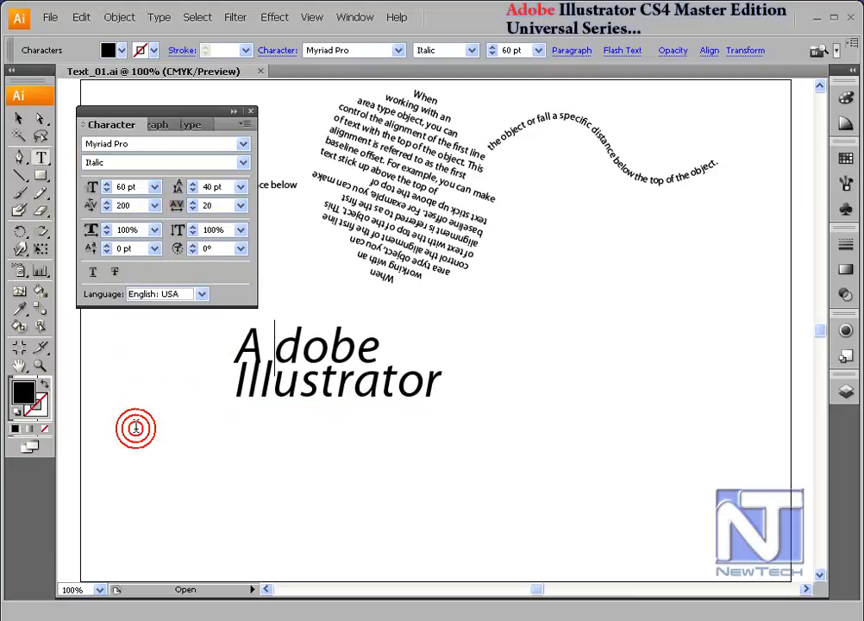
click(155, 210)
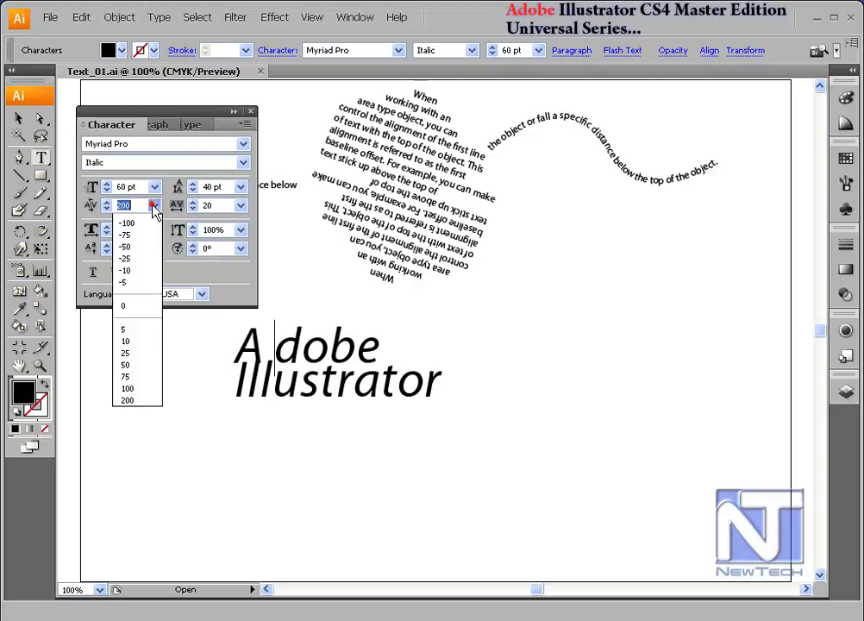
click(141, 257)
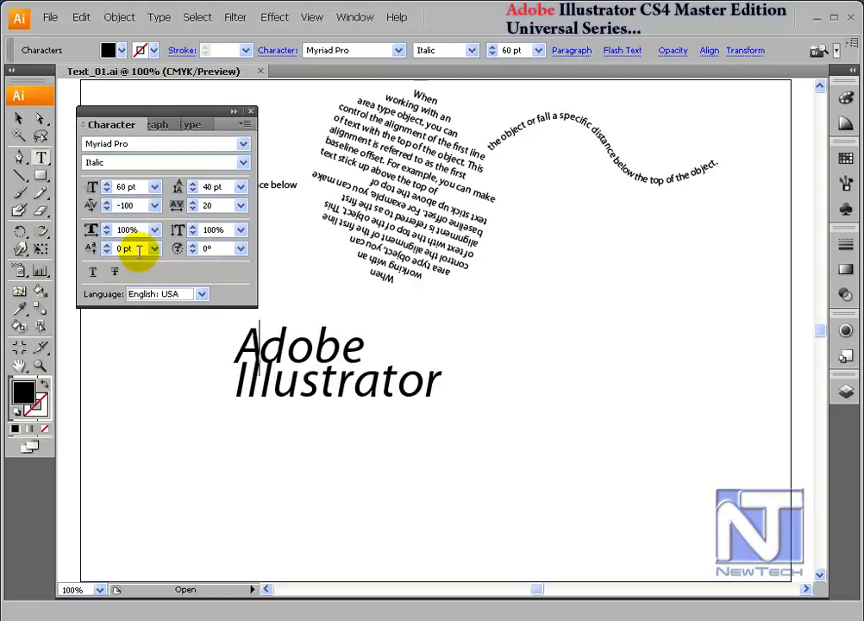
click(158, 210)
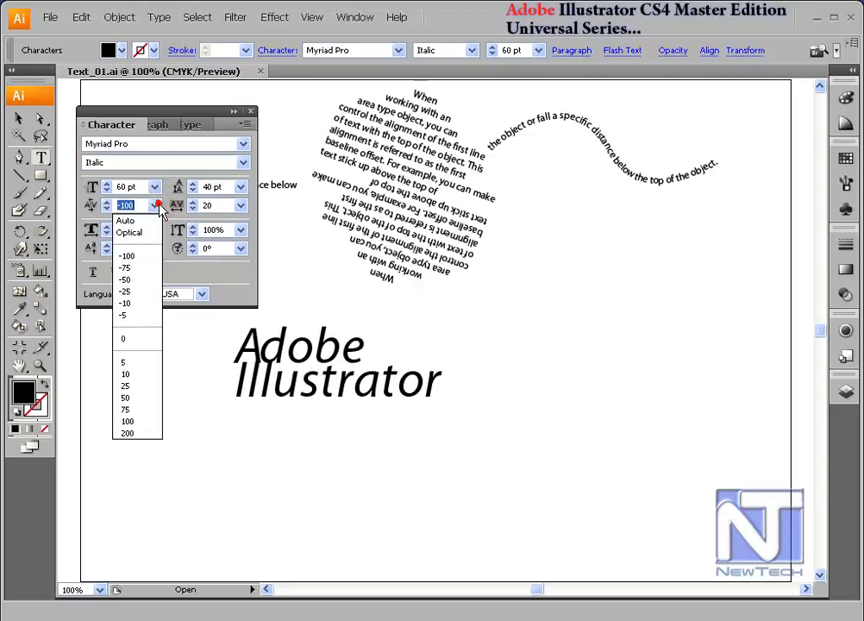
click(147, 225)
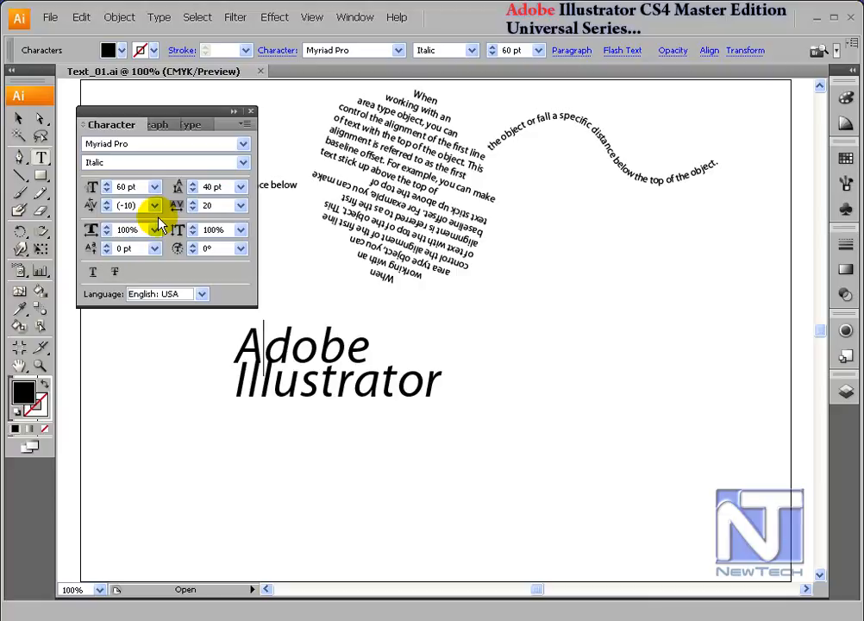
- Try tracking values of 25 and 100 on the whole "Adobe Illustrator" text, and set the tracking to 200
drag(232, 343, 455, 382)
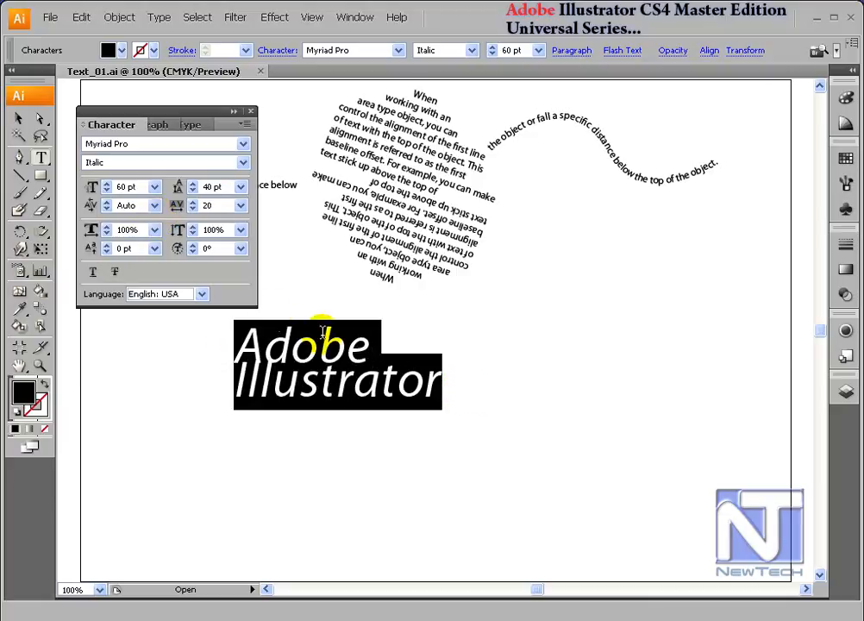
click(18, 118)
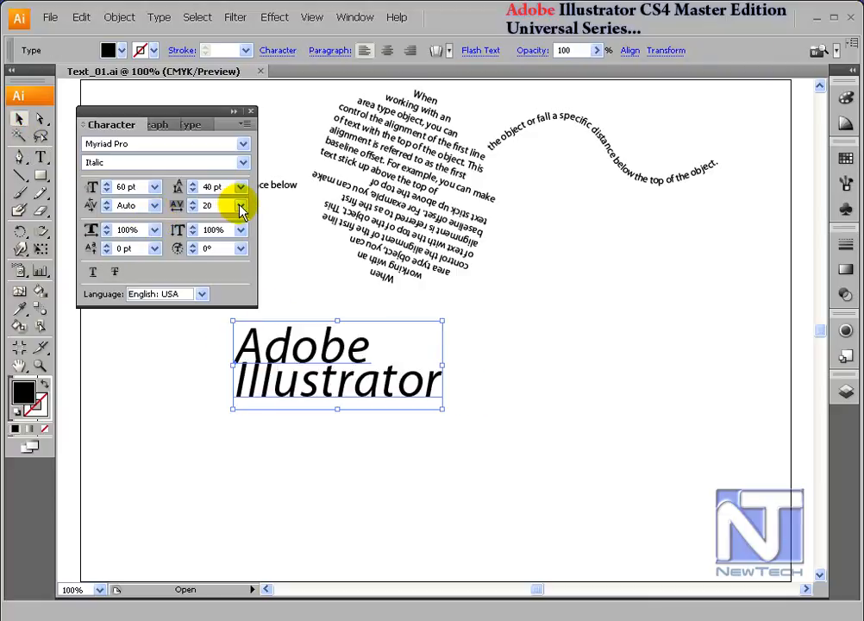
click(239, 205)
click(226, 350)
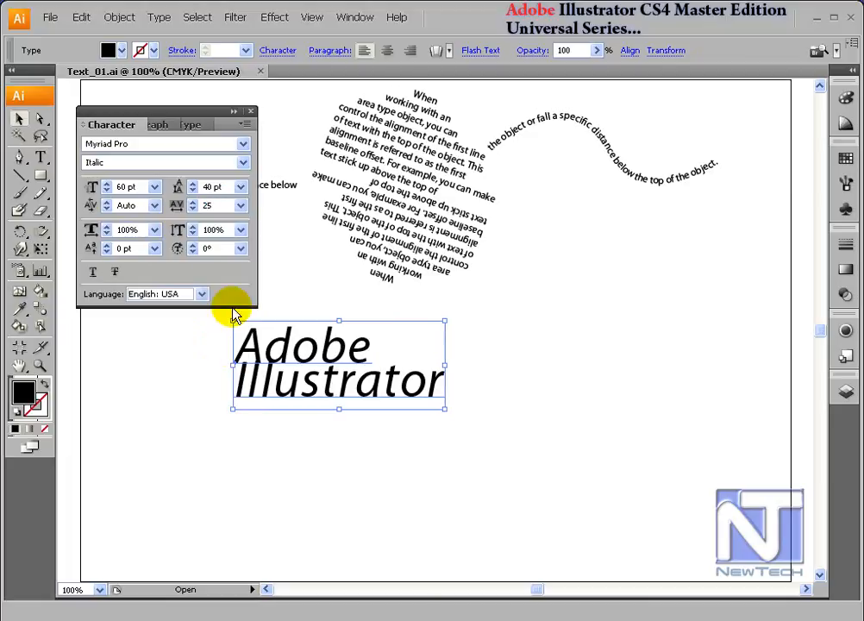
click(240, 207)
click(218, 385)
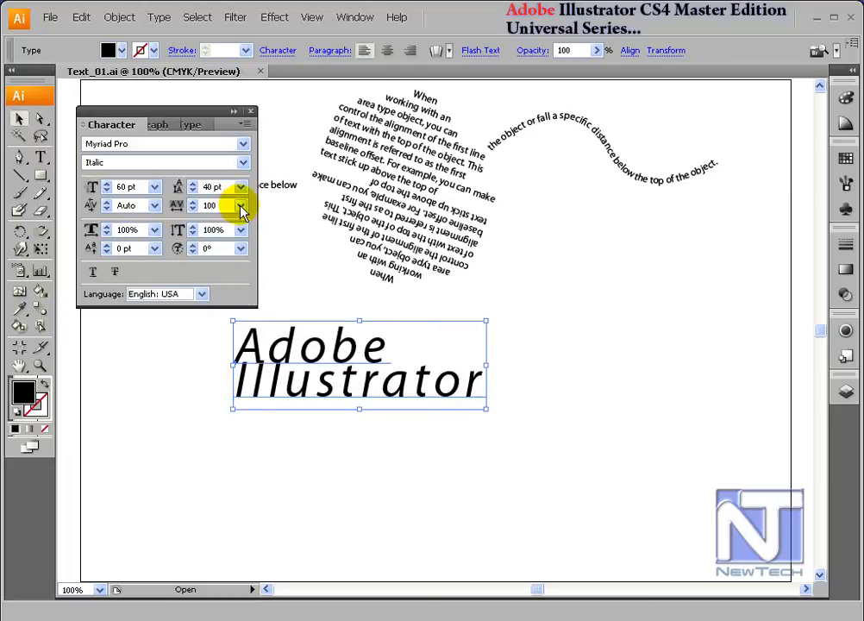
click(241, 207)
click(229, 399)
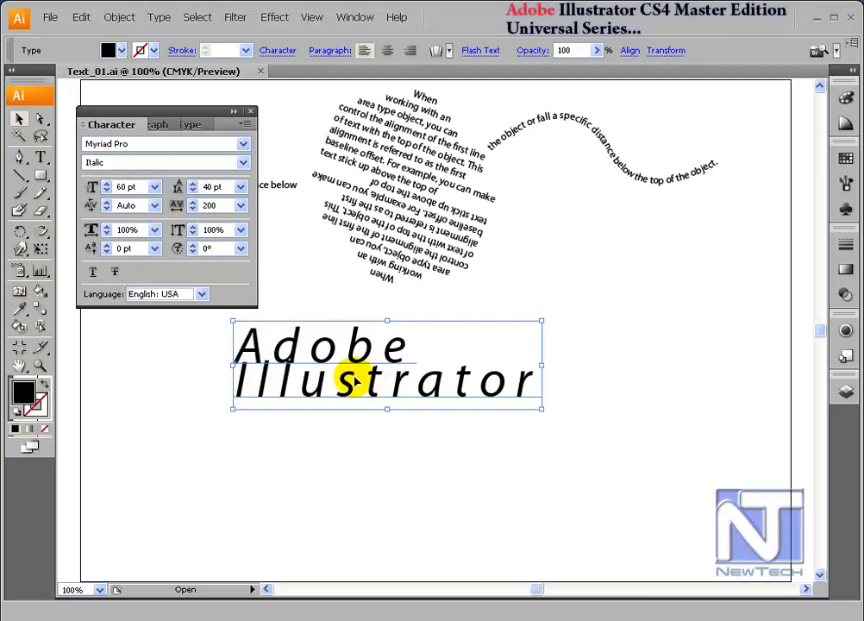
- Try tracking values of 500, 1000 and 50000 on the "Adobe Illustrator" text, and set the tracking to 100
click(176, 206)
text(500)
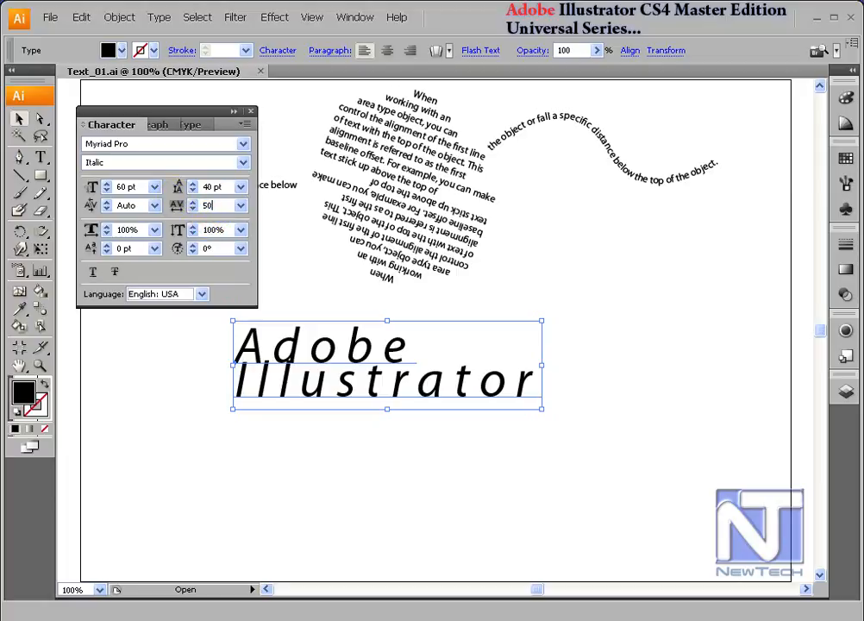
key(Return)
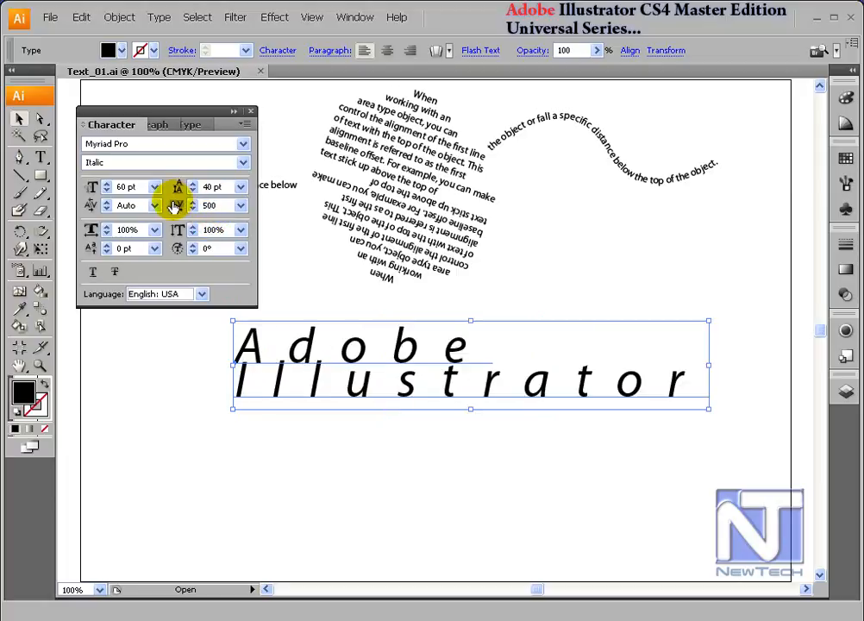
click(174, 209)
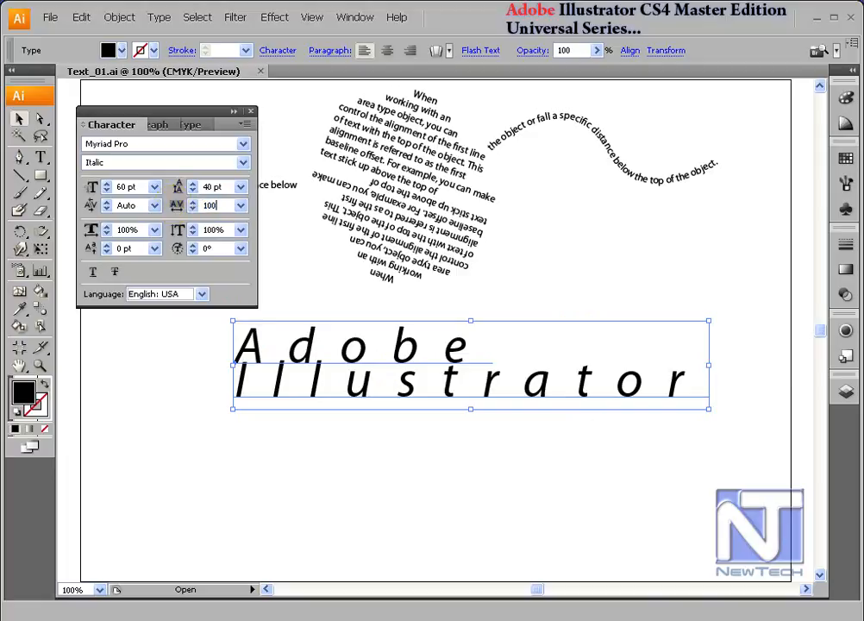
text(1000)
key(Return)
drag(221, 207, 194, 206)
text(50000)
key(Return)
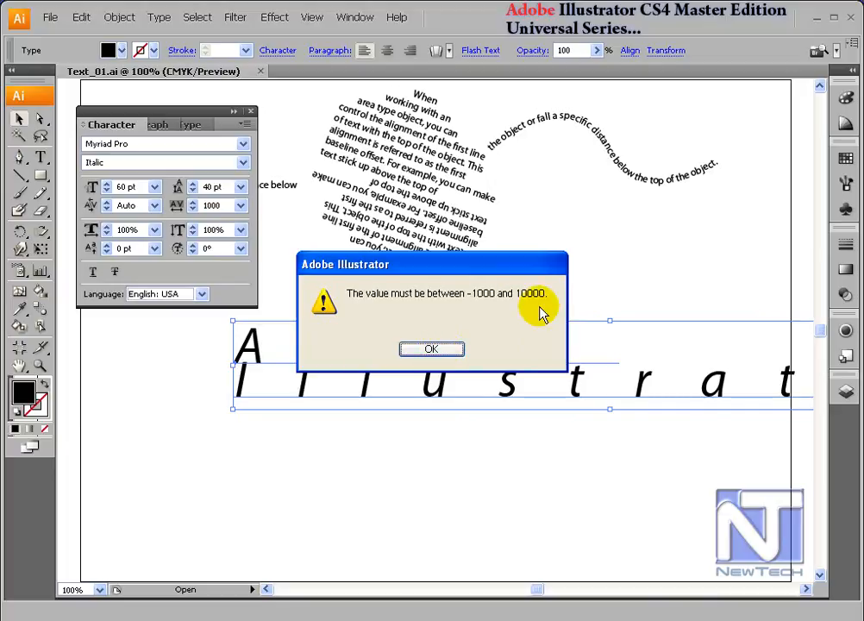
click(432, 349)
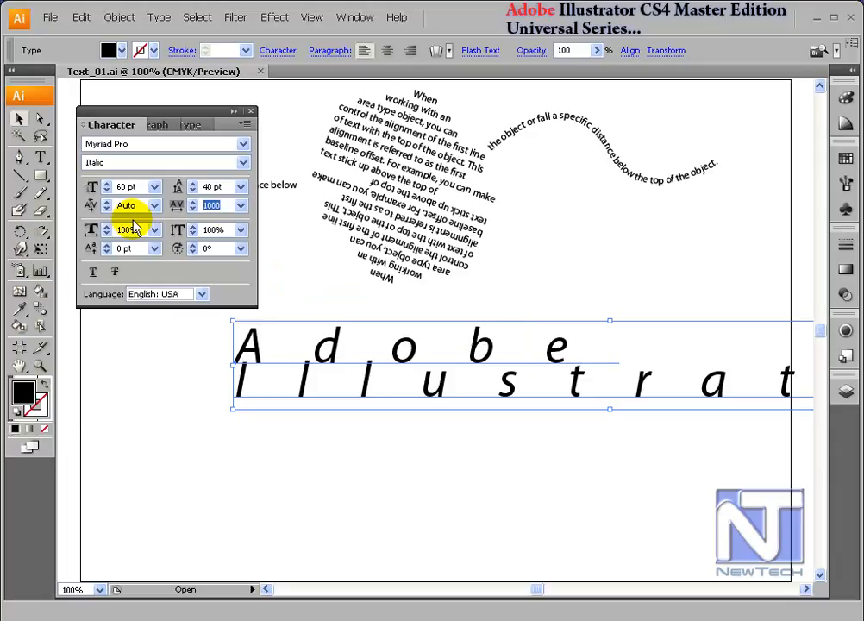
text(100)
key(Return)
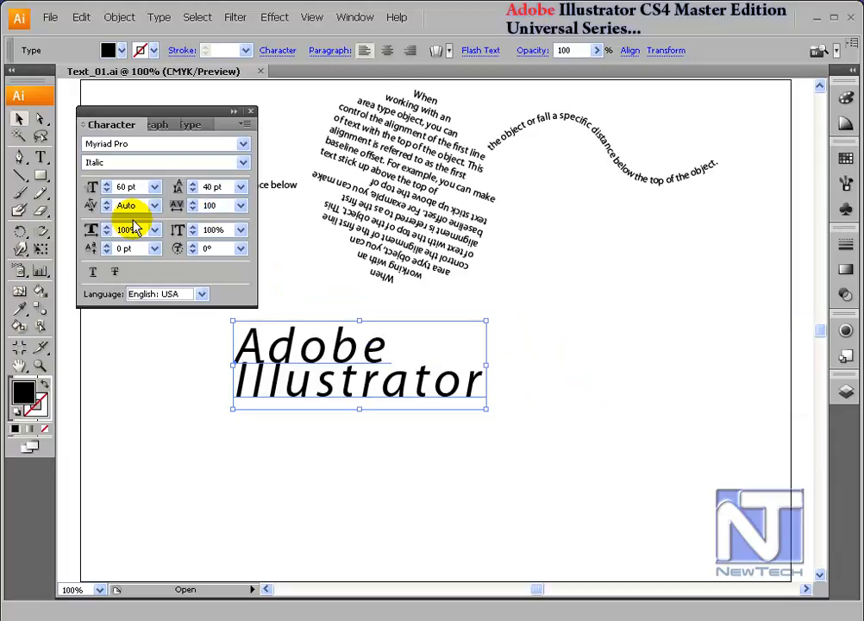
click(243, 207)
click(243, 209)
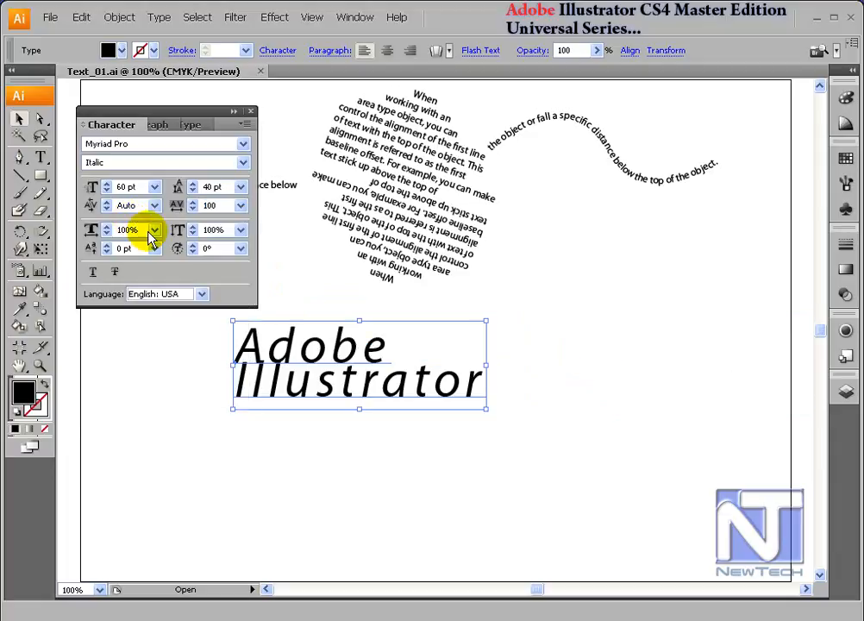
- Try horizontal scales of 110% and 125% on the "Adobe Illustrator" text, and set both its horizontal and vertical scale to 150%
click(159, 233)
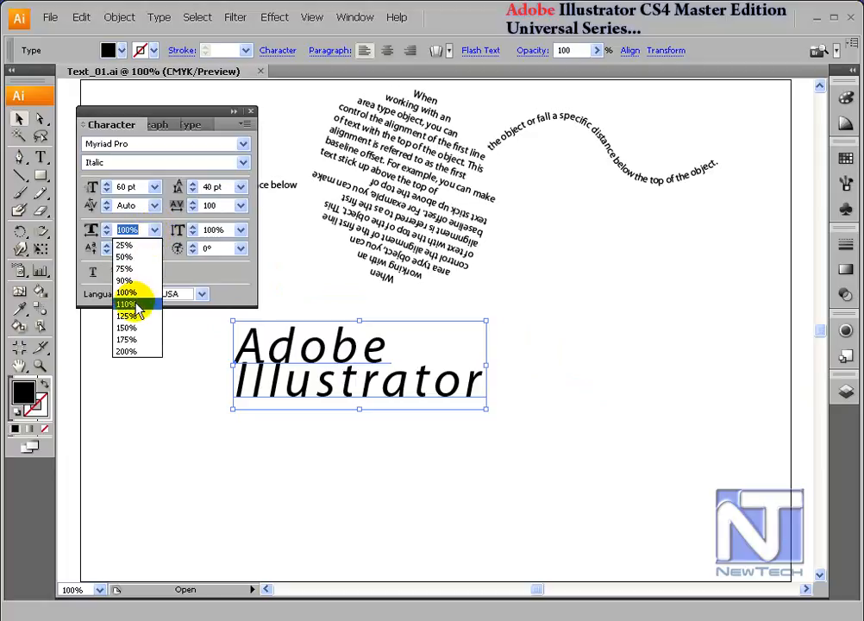
click(135, 305)
click(154, 230)
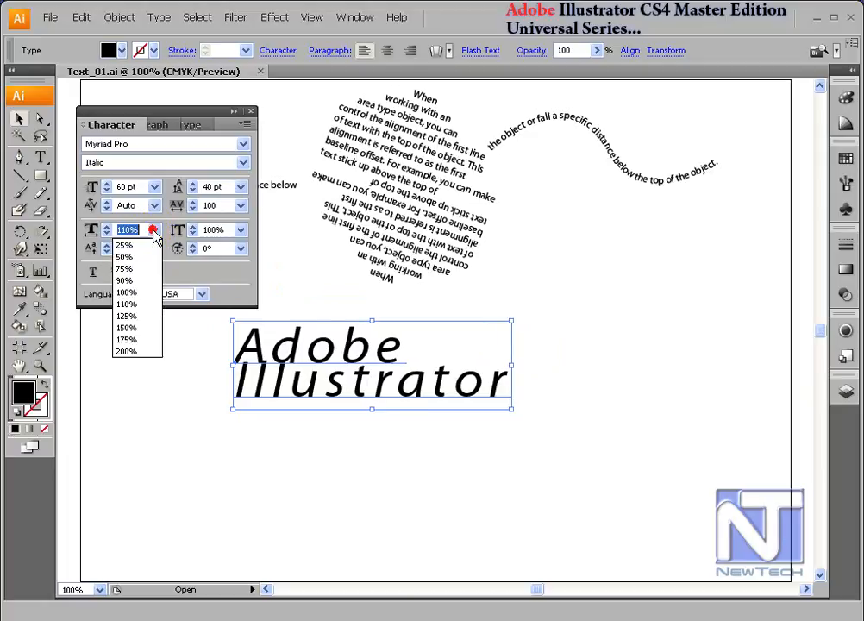
click(126, 317)
key(ctrl+z)
click(154, 230)
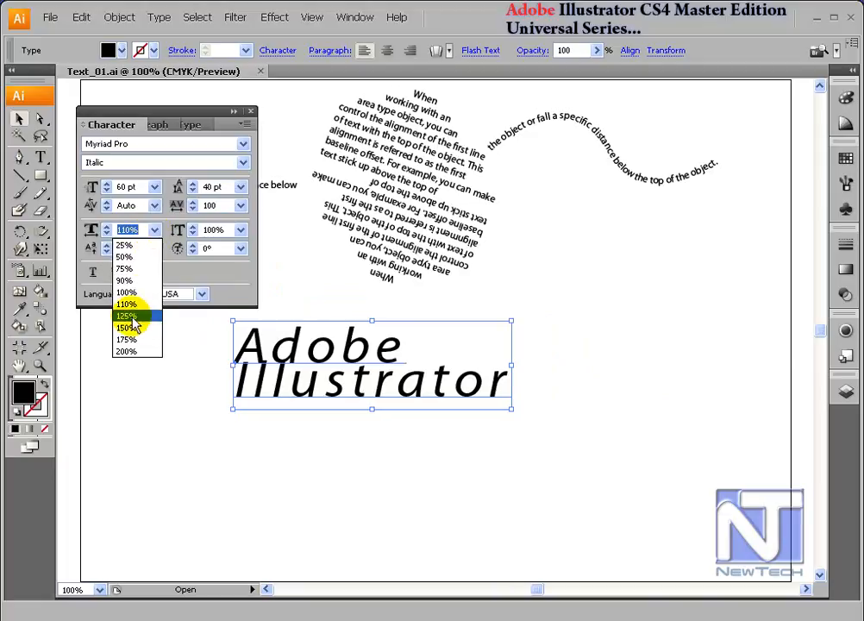
click(127, 328)
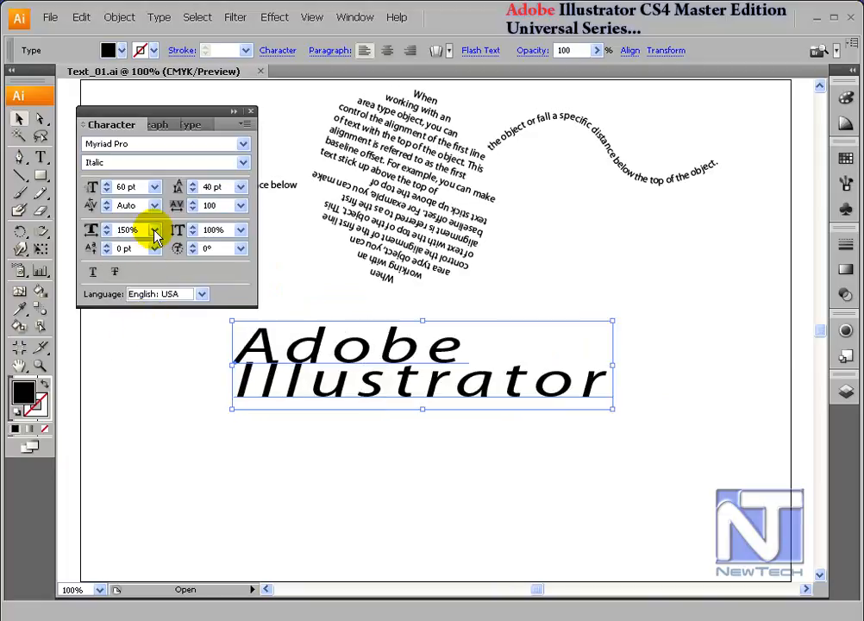
click(241, 231)
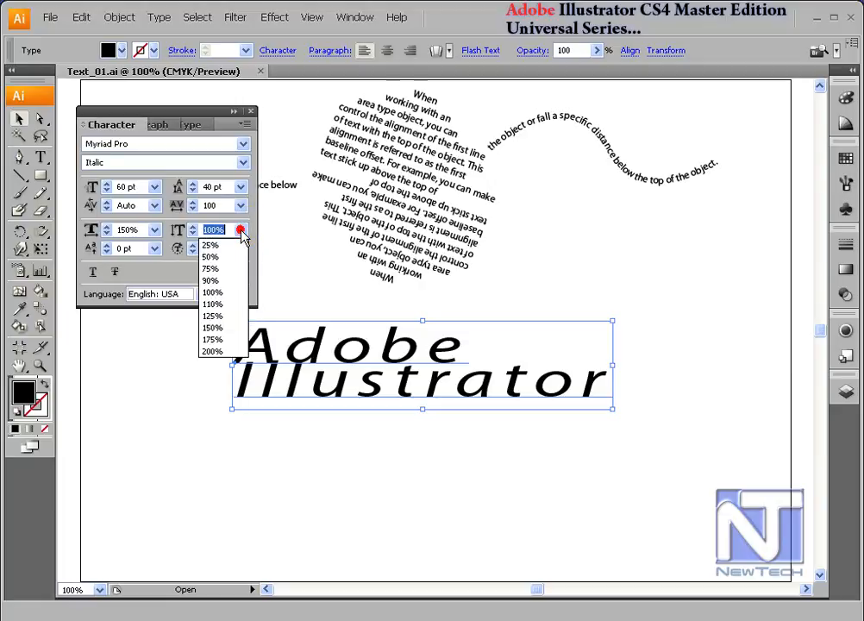
click(221, 327)
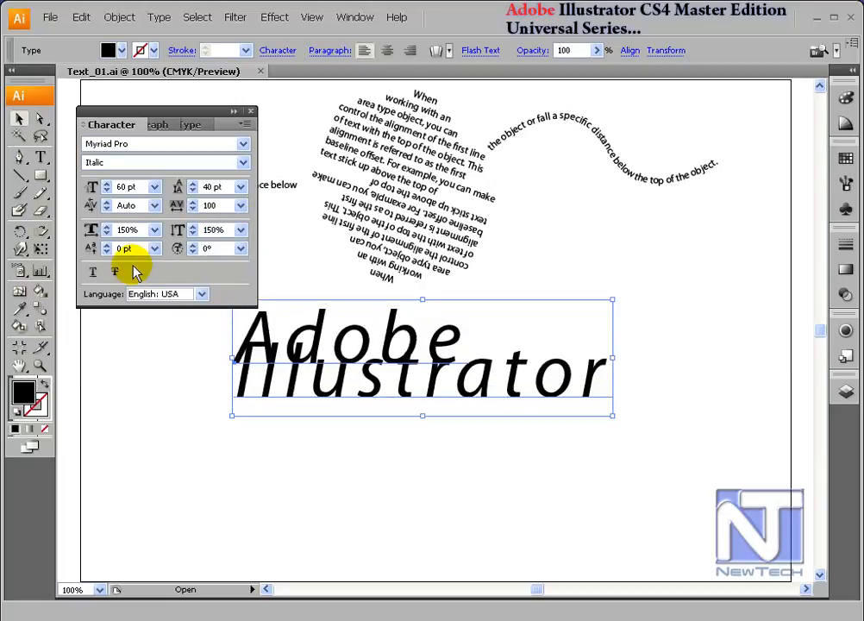
- Try raising the baseline shift of the "Adobe Illustrator" text, and lower it to -2 pt
click(107, 245)
click(107, 245)
click(107, 245)
click(107, 244)
click(107, 252)
click(107, 251)
click(106, 252)
click(107, 251)
click(107, 252)
click(107, 252)
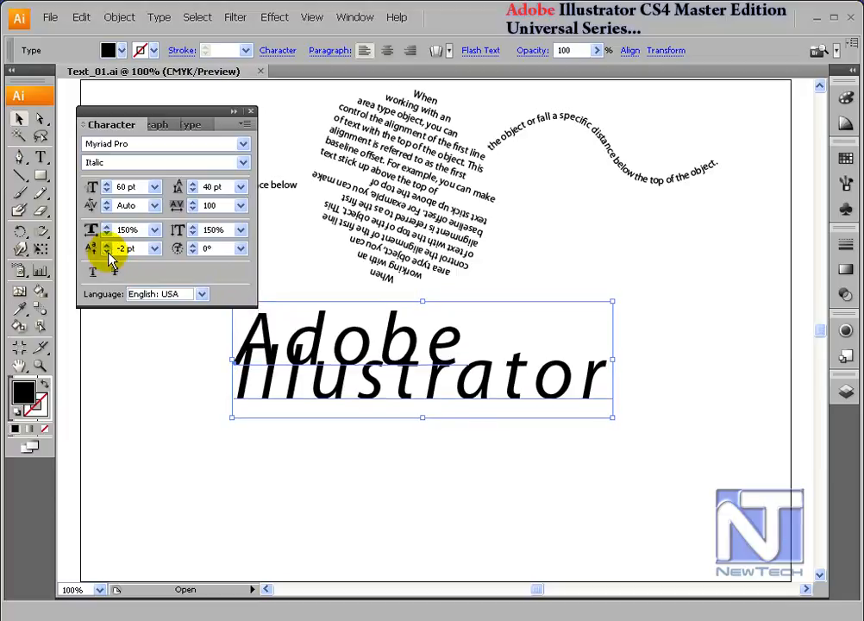
- Set the character rotation of the "Adobe Illustrator" text to 45° and apply both underline and strikethrough to it
click(242, 249)
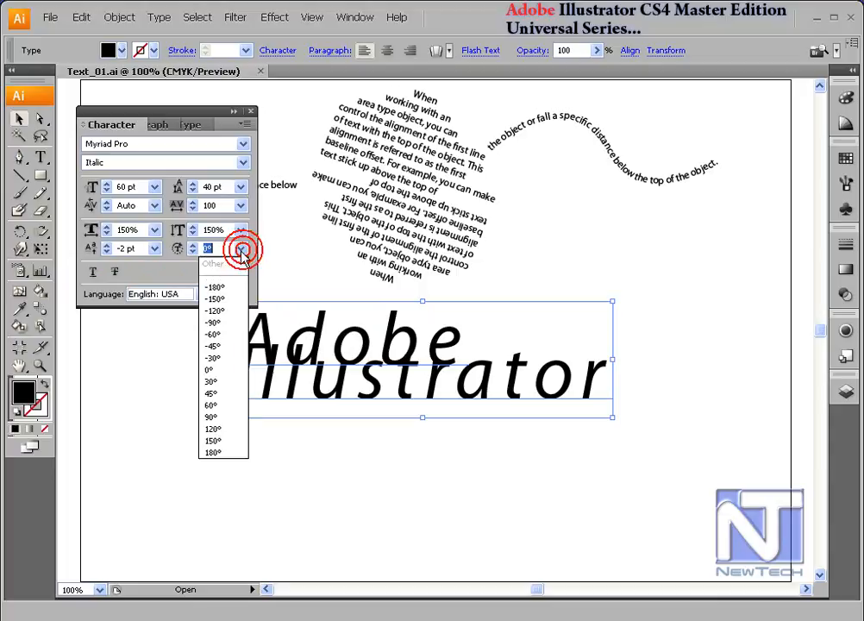
click(216, 346)
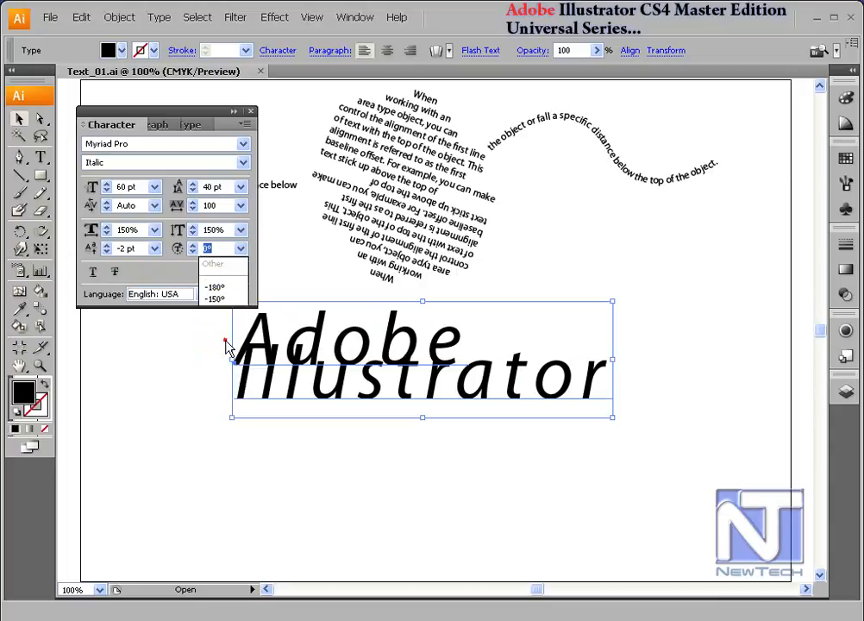
click(240, 251)
click(212, 397)
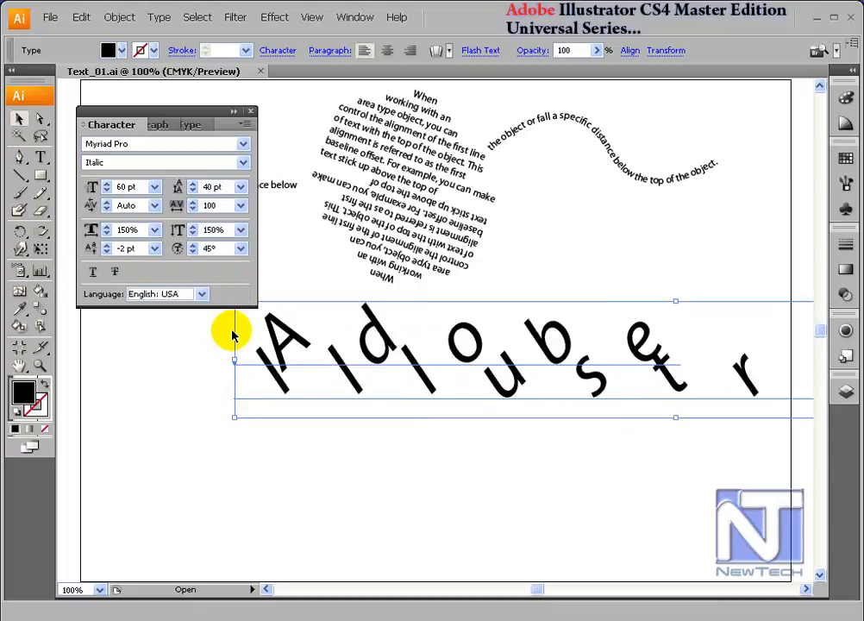
click(92, 271)
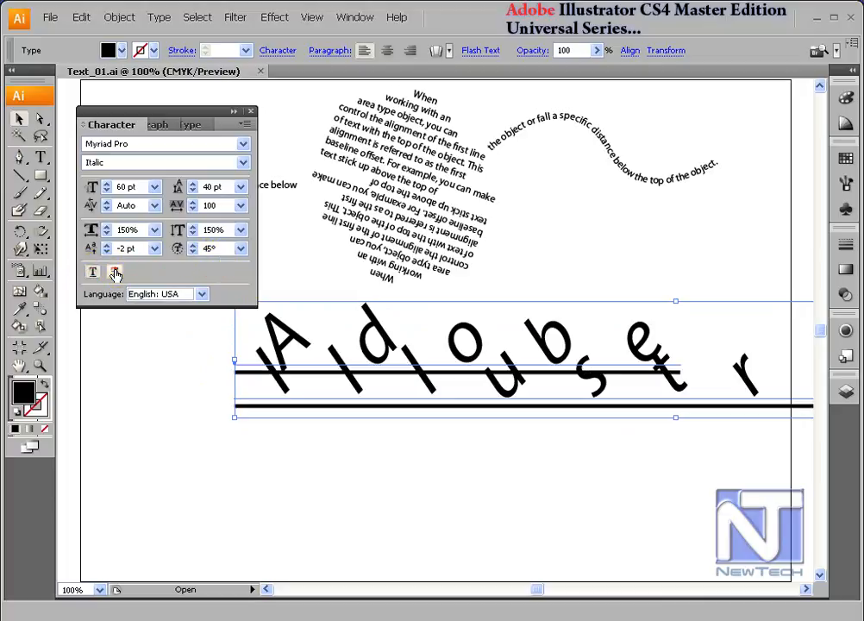
click(115, 273)
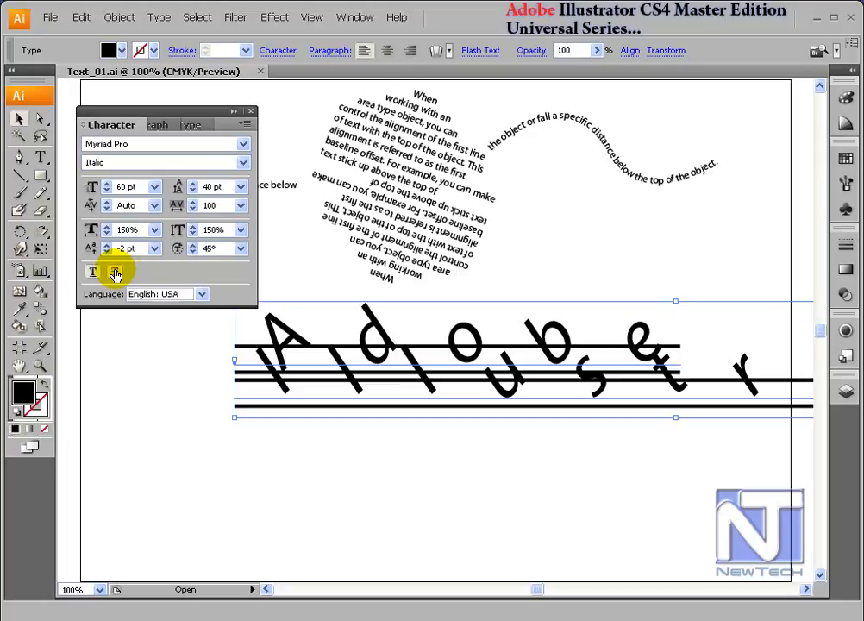
- Set the character rotation of the "Adobe Illustrator" text to 0° and remove its underline
click(210, 248)
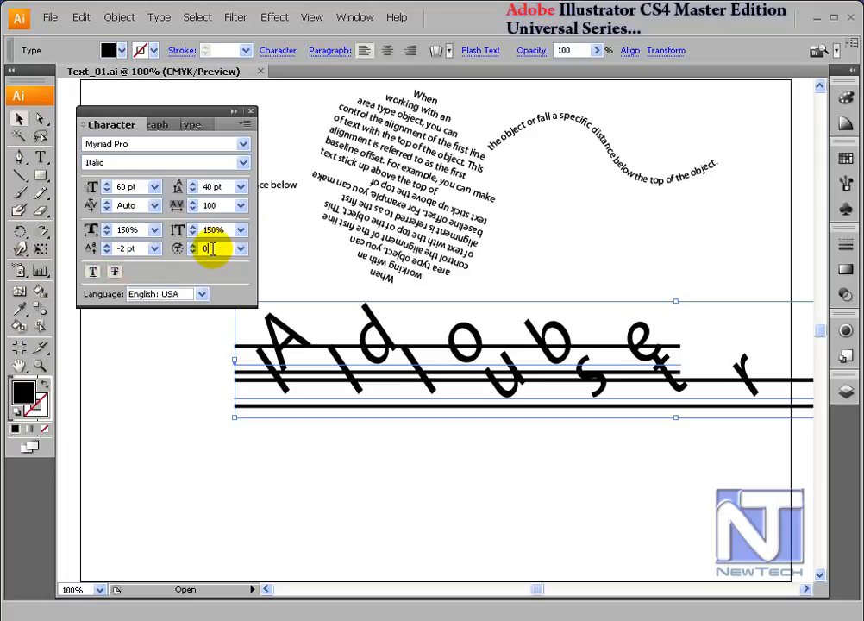
key(Return)
click(94, 273)
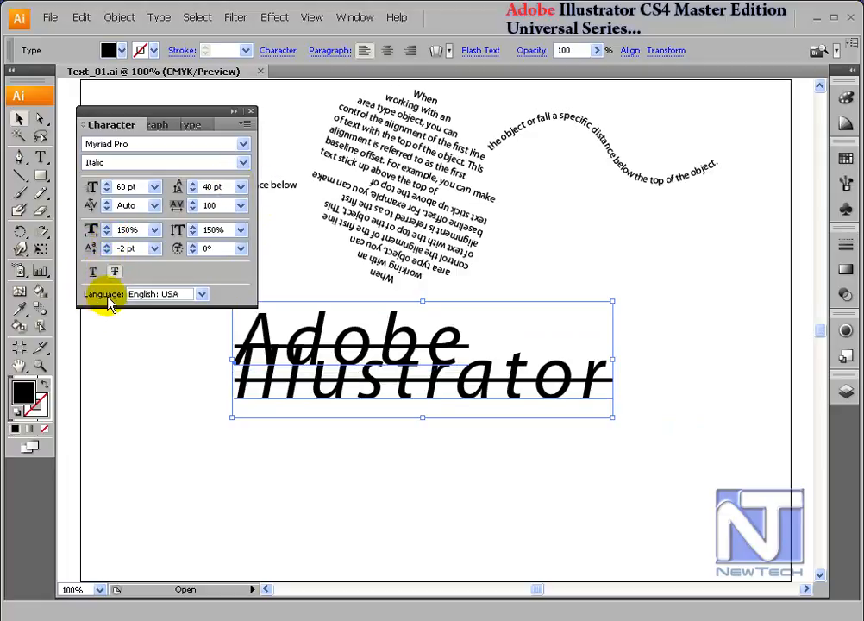
- Look through the languages available for the "Adobe Illustrator" text and choose English: USA
click(201, 295)
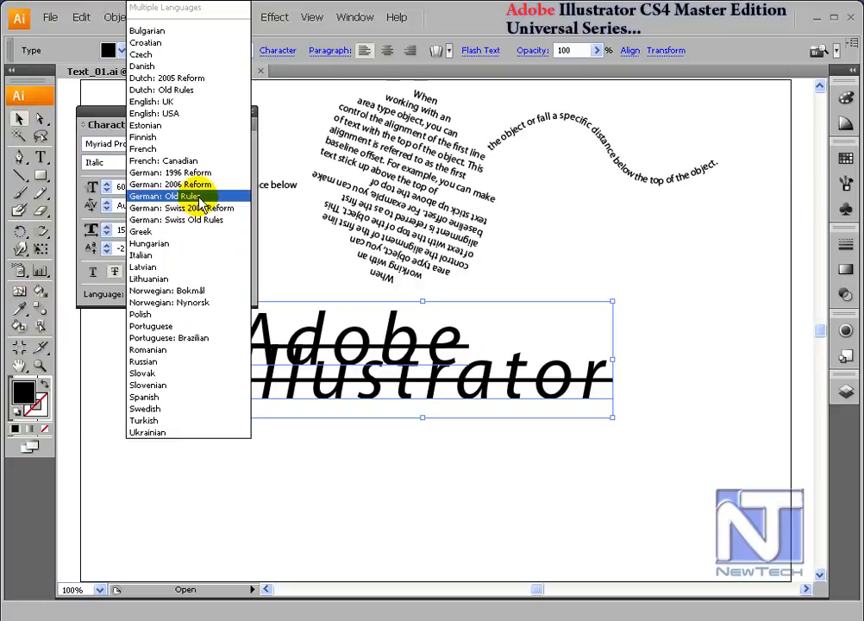
click(177, 113)
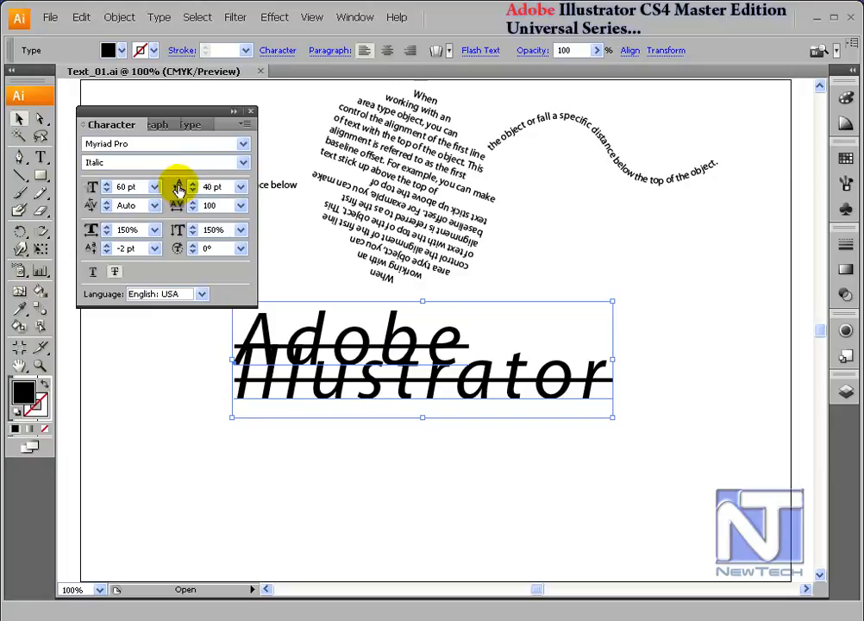
- Reset the text's leading to Auto, tracking to 0, both scales to 100%, baseline shift to 0 pt, character rotation to 0° and font size to 12 pt
double_click(178, 187)
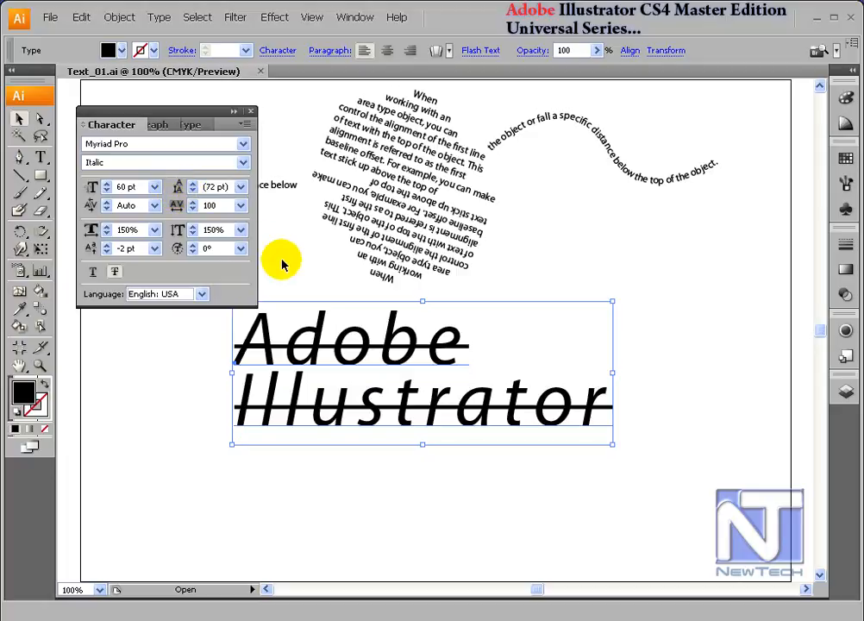
double_click(177, 206)
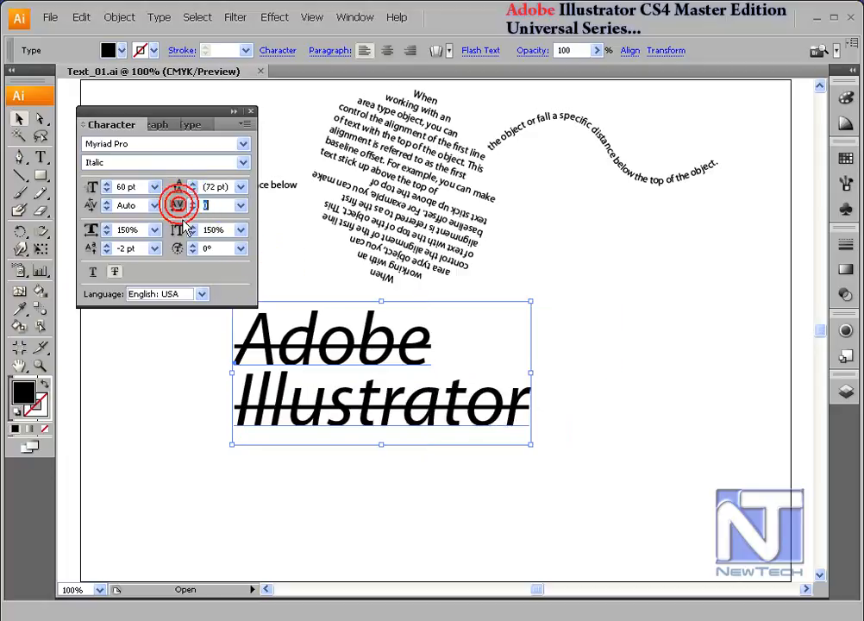
double_click(178, 228)
double_click(174, 250)
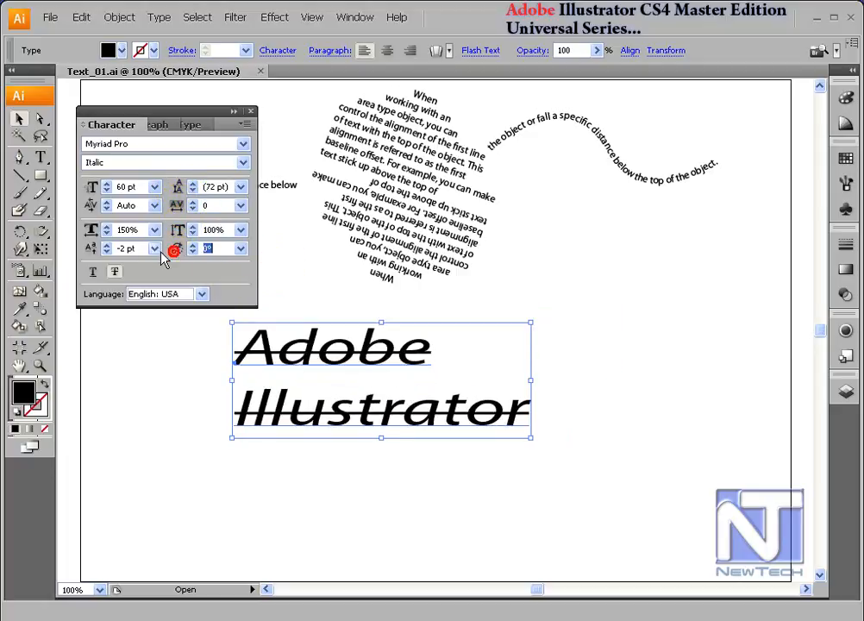
double_click(90, 248)
double_click(91, 229)
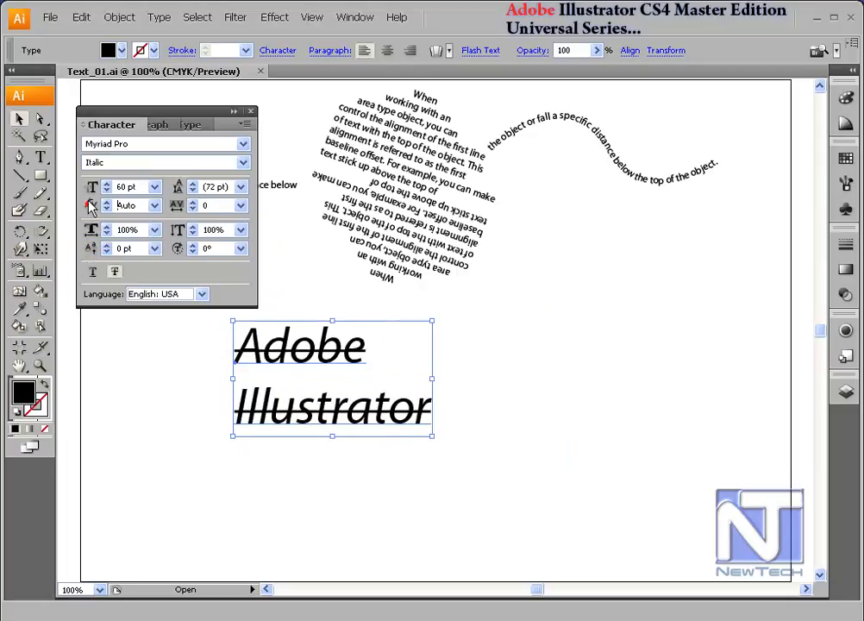
double_click(91, 187)
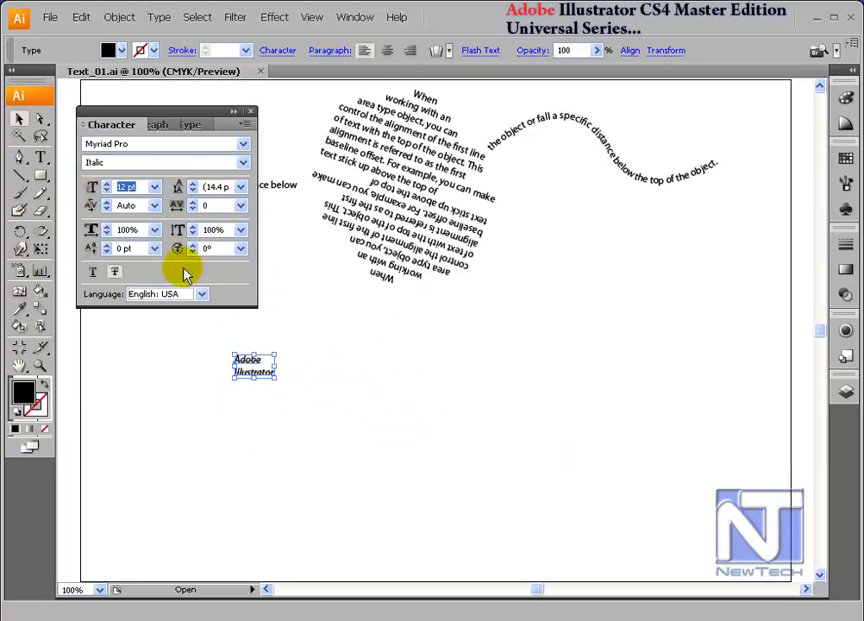